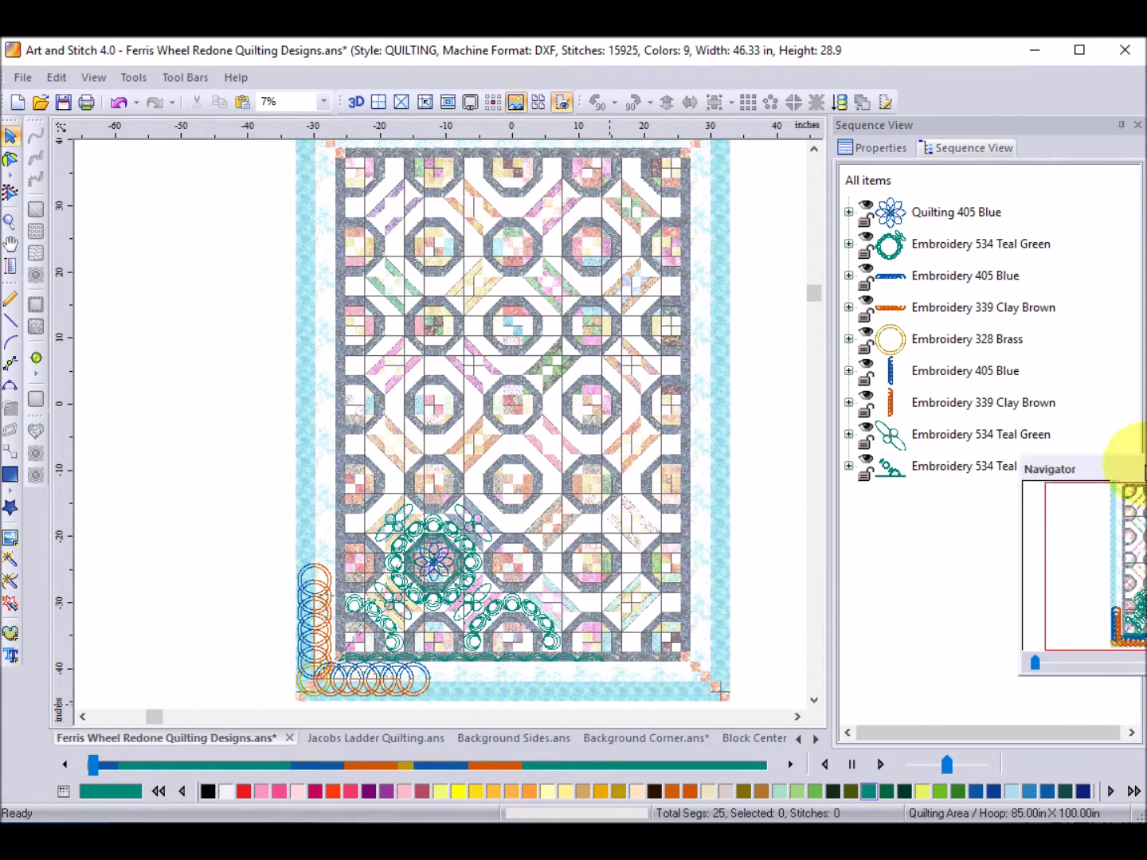
# Drag the orange Clay Brown border circles slightly right and along the quilt's bottom-left edge
pyautogui.moveTo(1139, 466); pyautogui.dragTo(992, 454)
pyautogui.scroll(3, 242, 486)
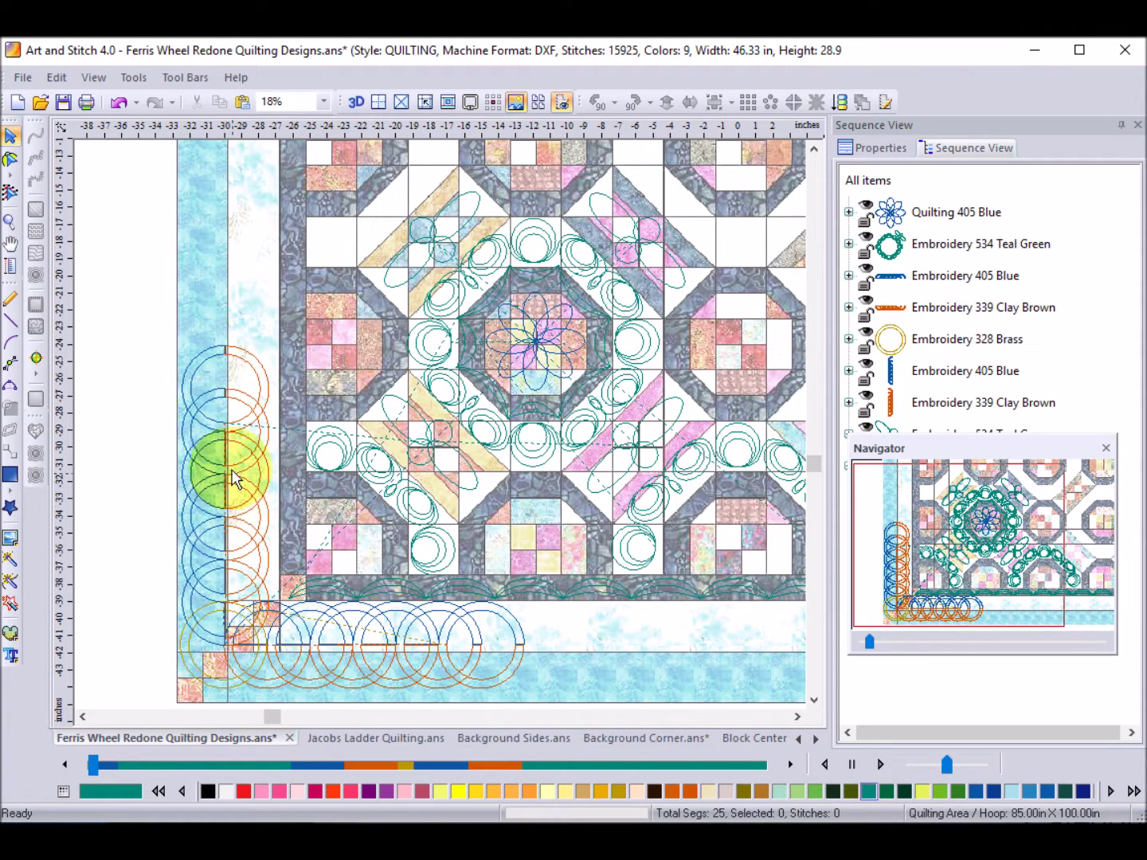
pyautogui.click(245, 416)
pyautogui.moveTo(248, 422)
pyautogui.mouseDown()
pyautogui.moveTo(268, 418)
pyautogui.moveTo(253, 412)
pyautogui.moveTo(275, 441)
pyautogui.moveTo(290, 440)
pyautogui.moveTo(256, 446)
pyautogui.mouseUp()
pyautogui.moveTo(406, 670); pyautogui.dragTo(410, 677)
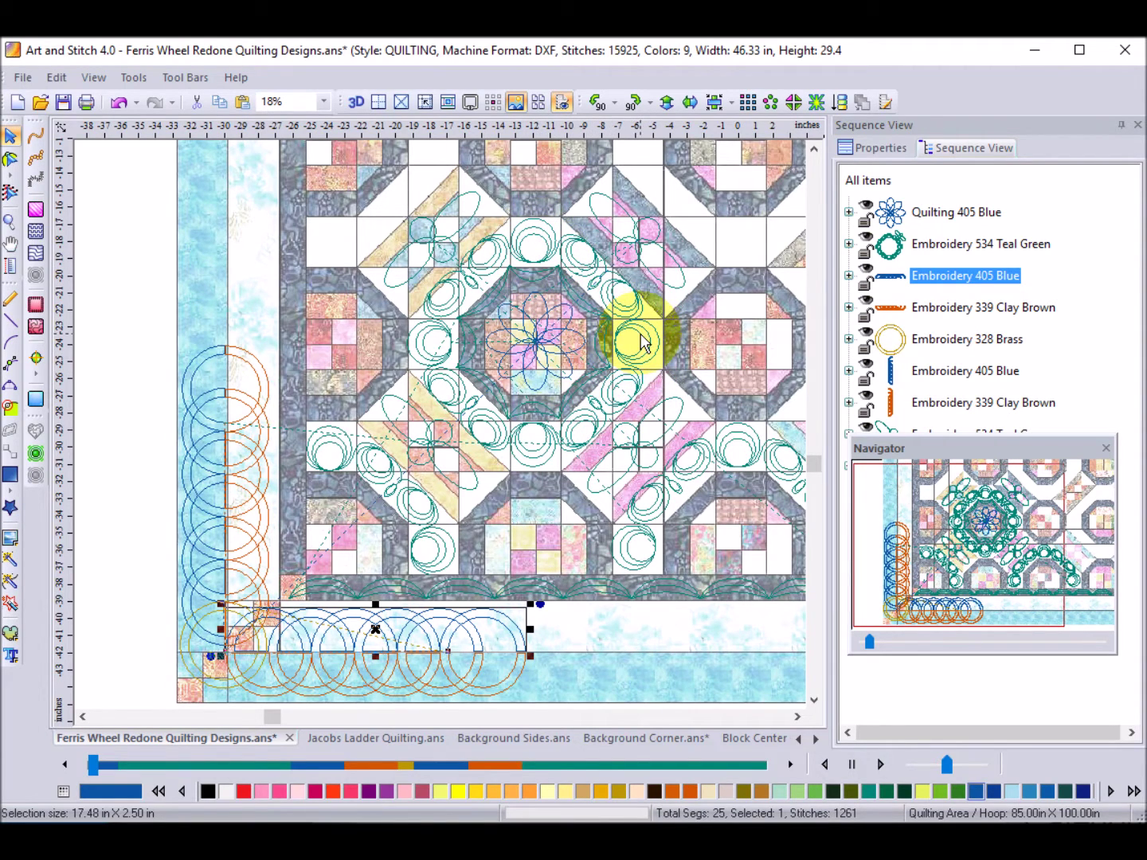
pyautogui.click(542, 348)
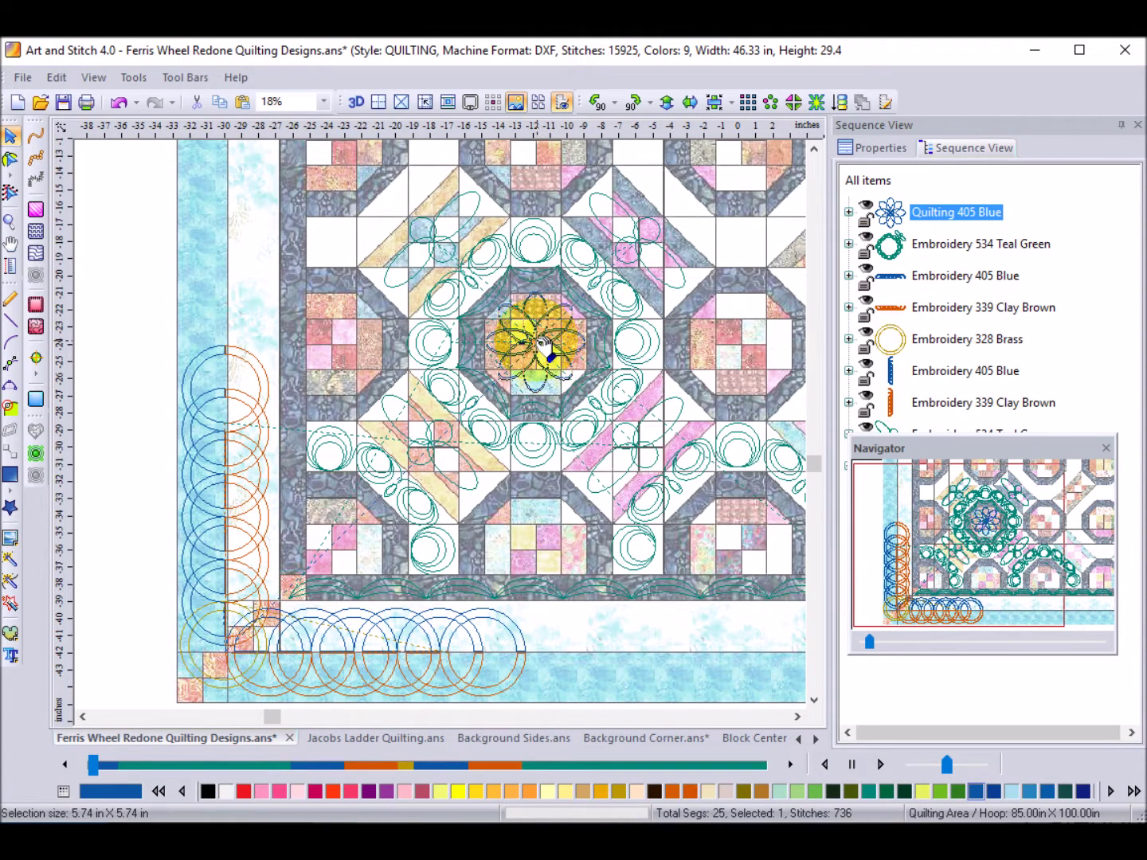
pyautogui.click(545, 348)
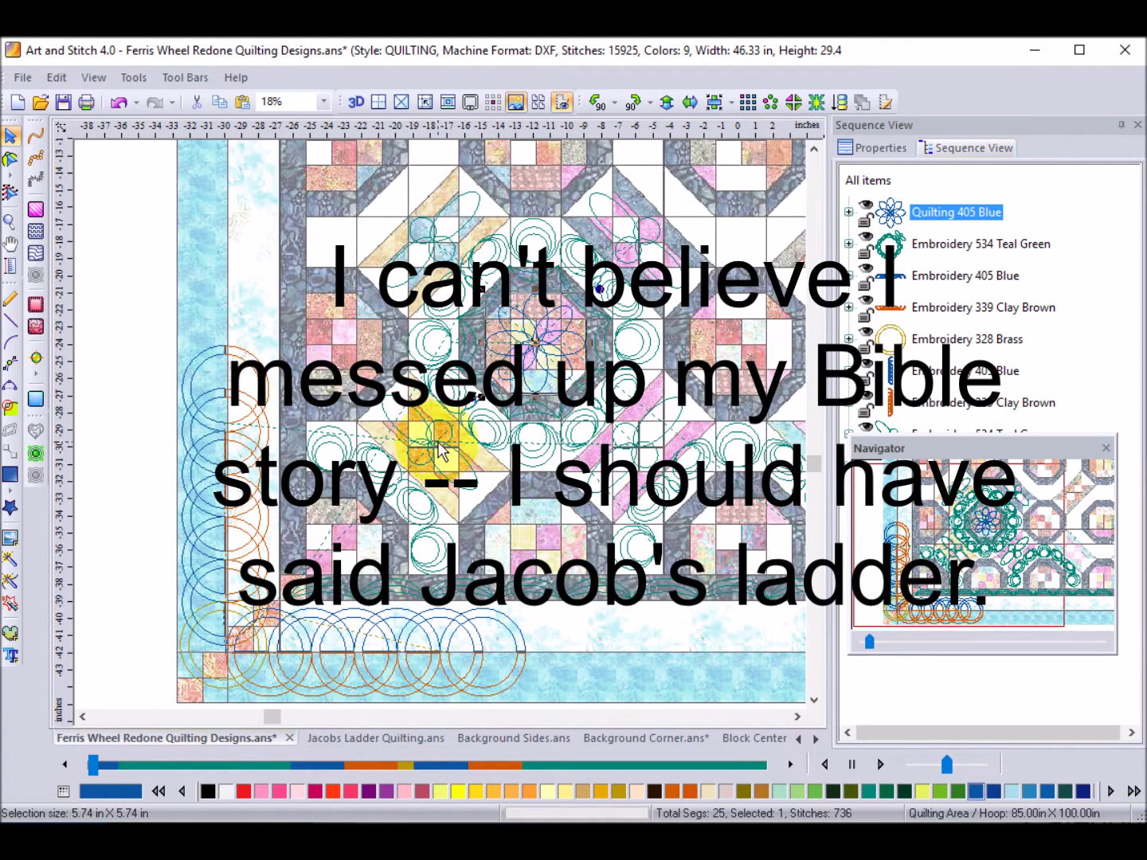
pyautogui.click(438, 449)
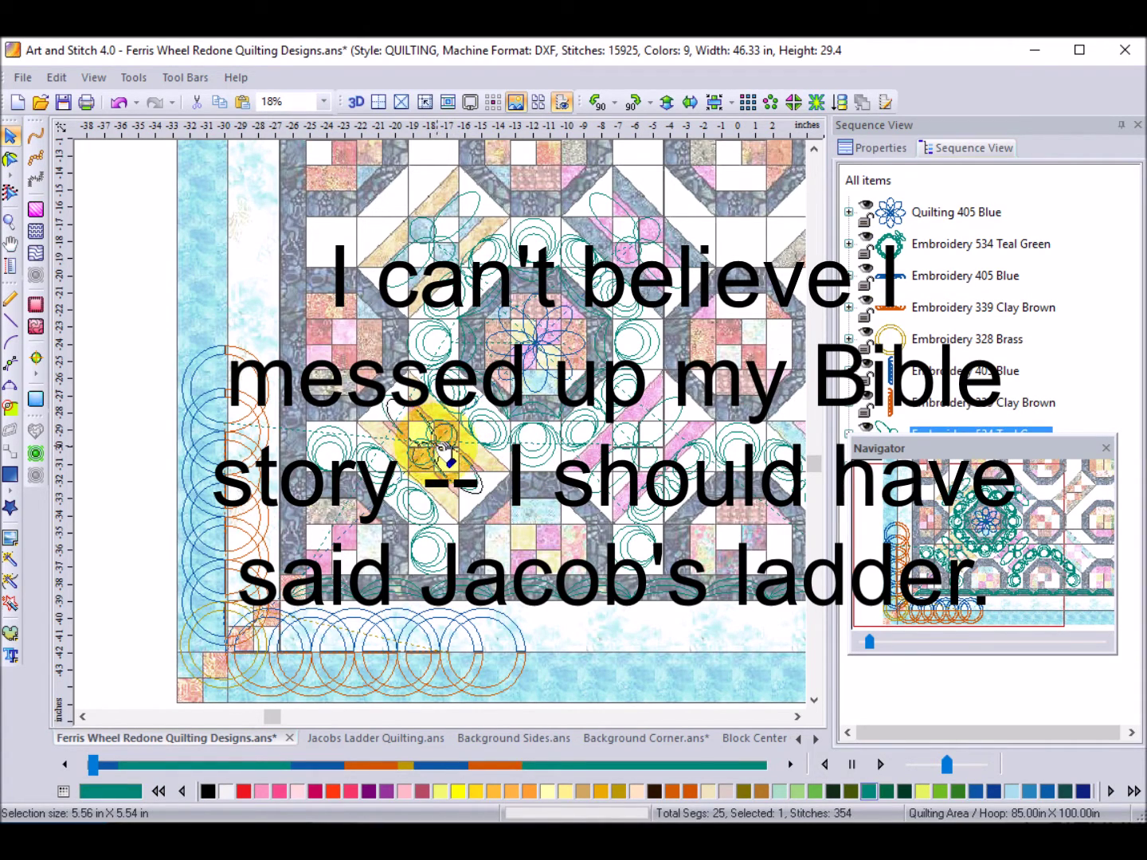
pyautogui.click(488, 467)
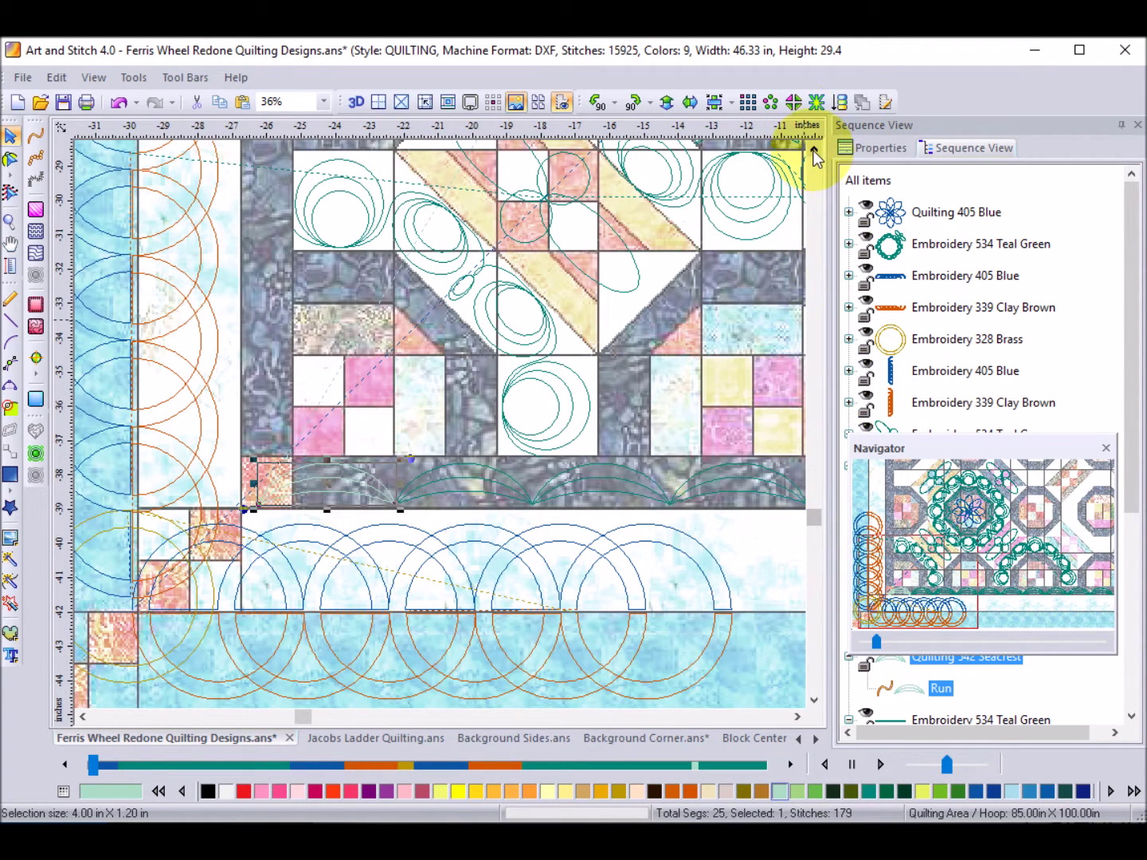
# Recolour the quilting design around the centre octagon to Fresh Green thread
pyautogui.moveTo(814, 150); pyautogui.dragTo(814, 151)
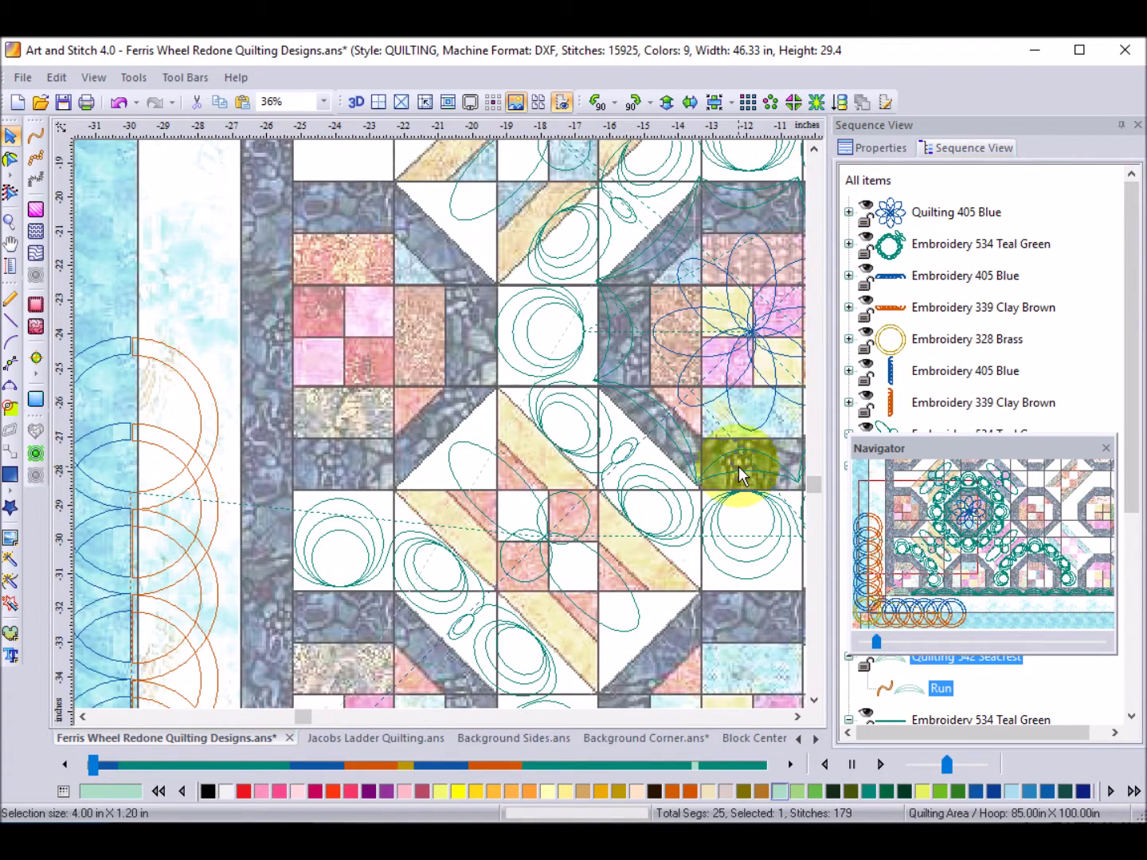
pyautogui.click(742, 476)
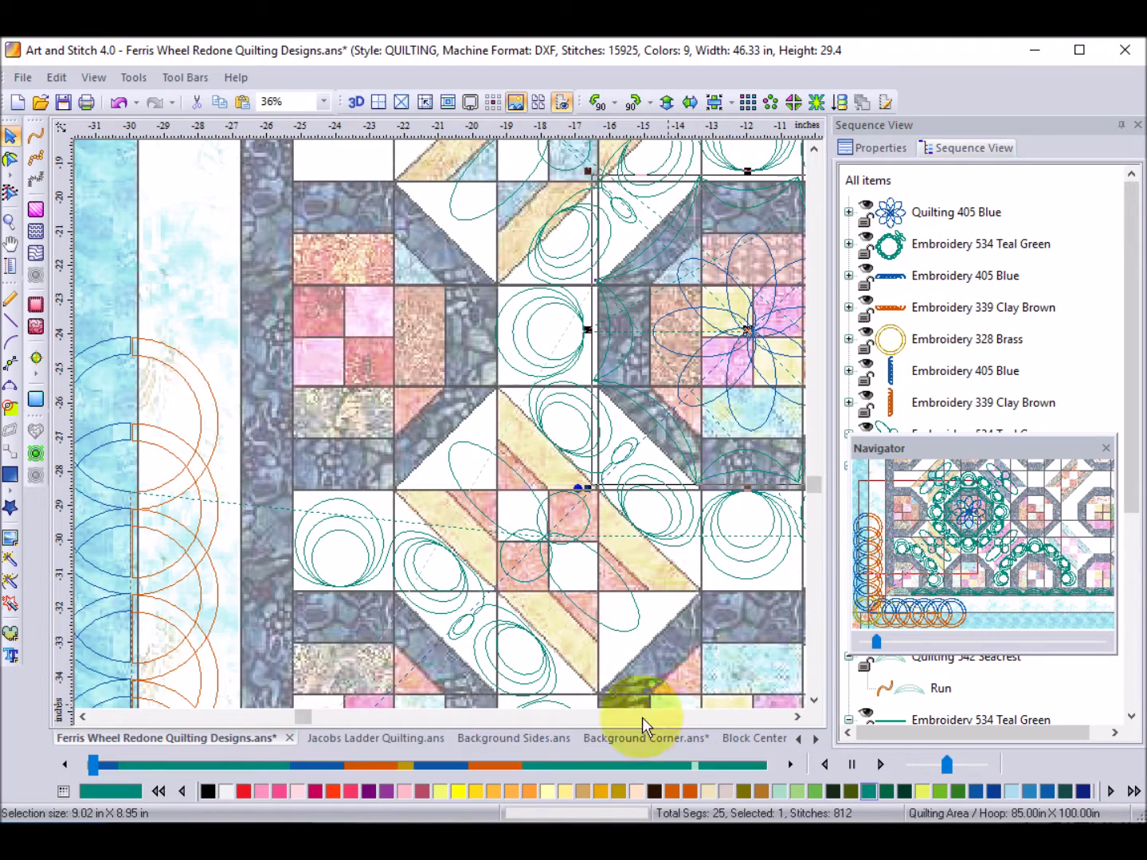
pyautogui.moveTo(798, 717); pyautogui.dragTo(798, 717)
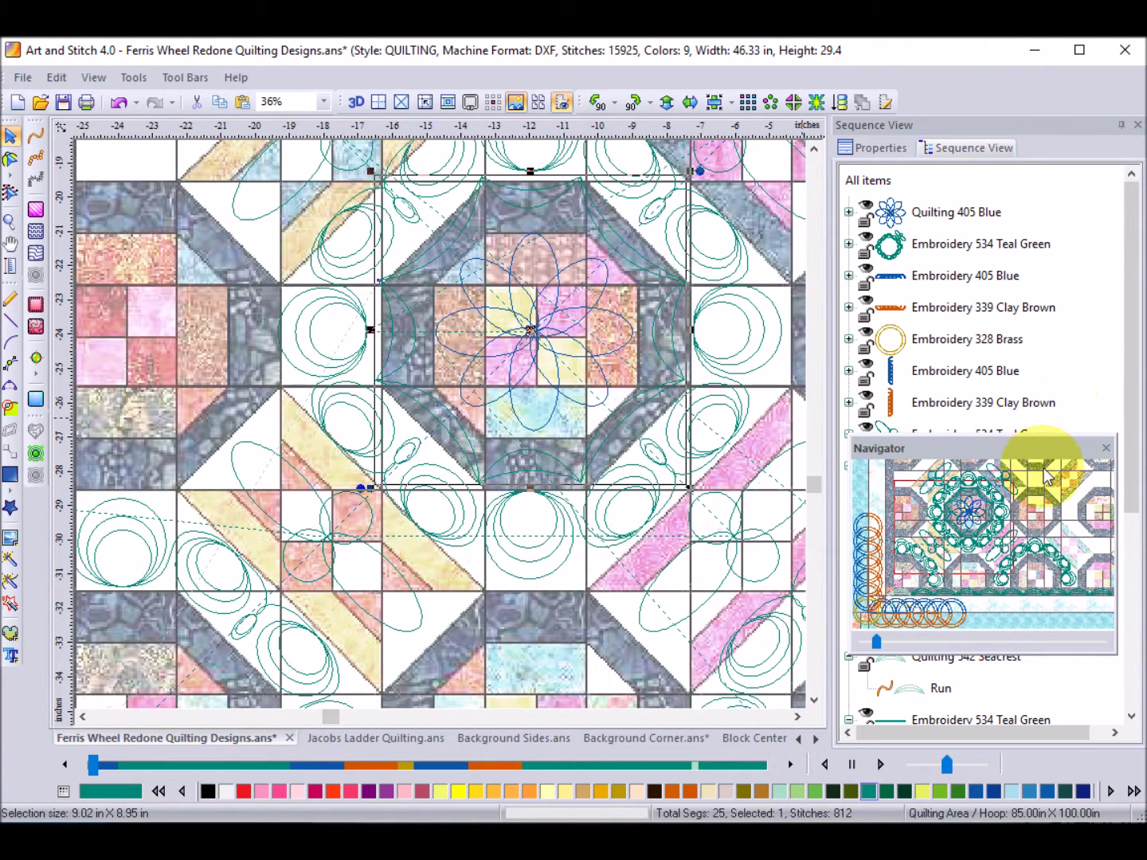
pyautogui.click(921, 792)
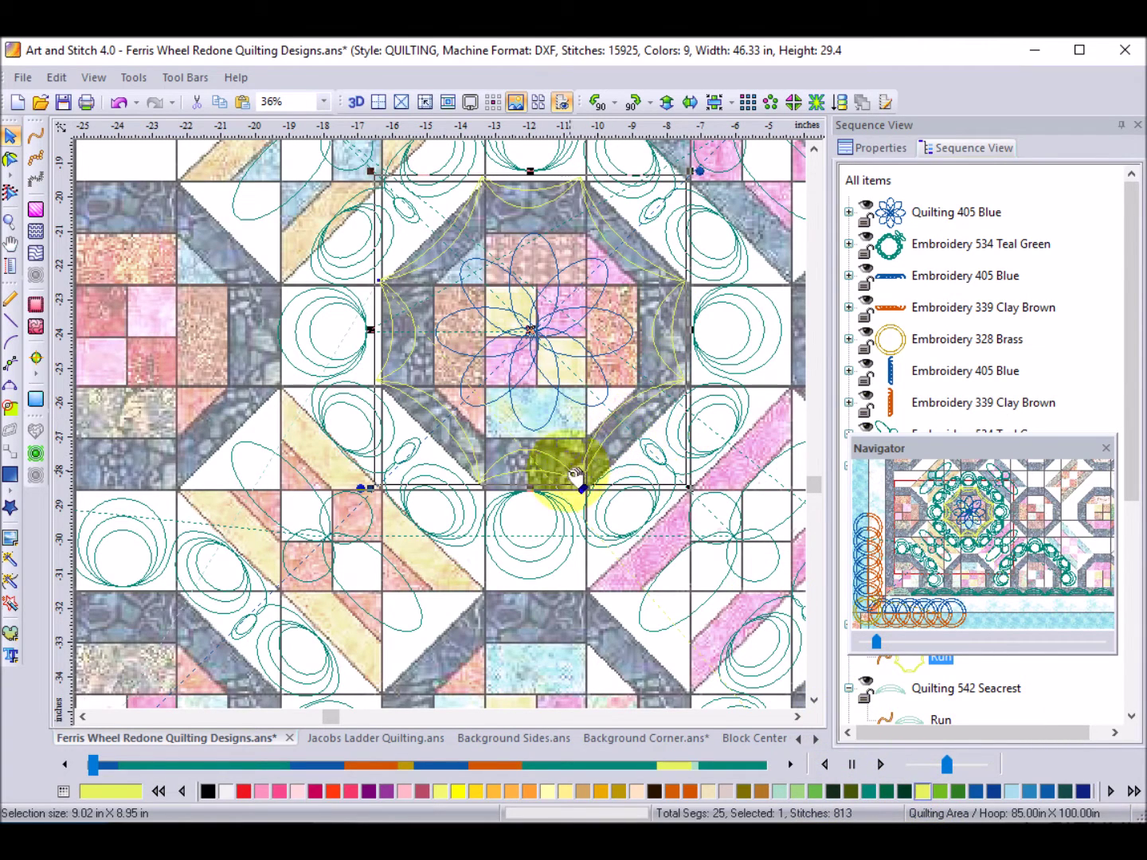
# Copy the teal wheel ring design to the clipboard
pyautogui.click(532, 481)
pyautogui.click(637, 540)
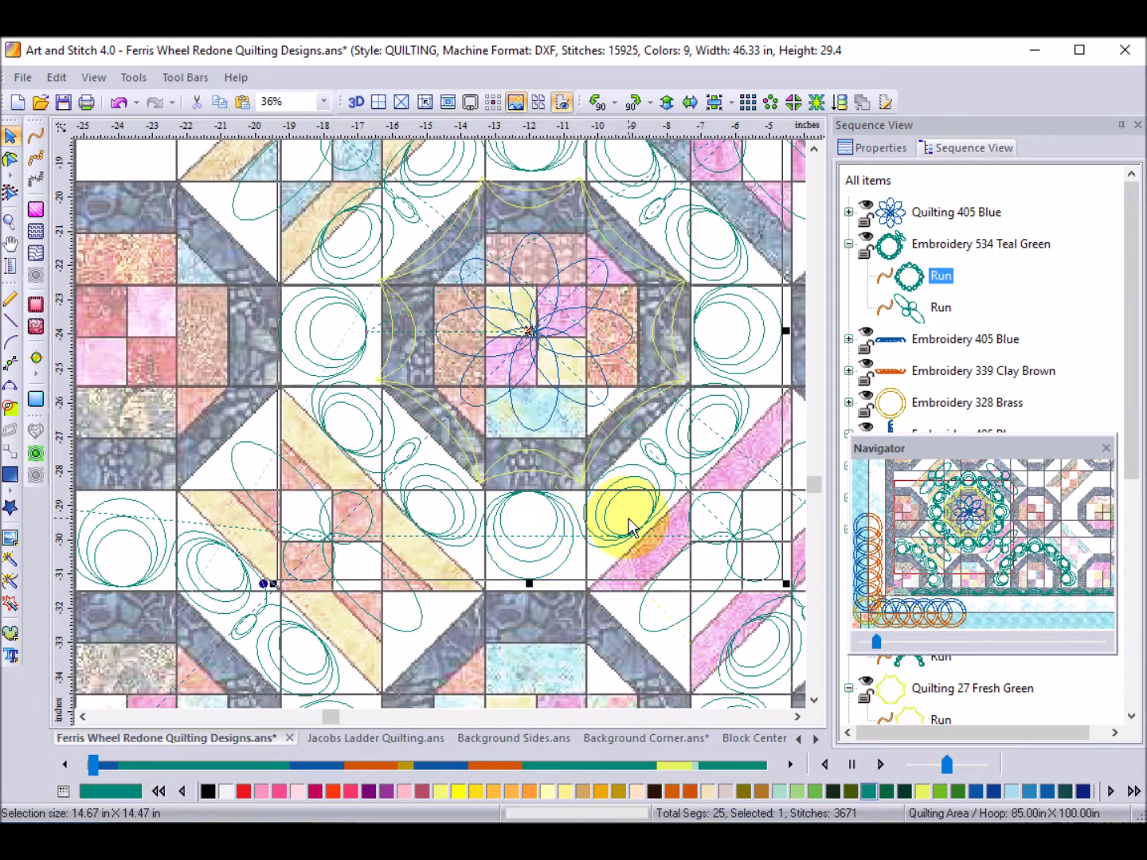
pyautogui.hotkey('ctrl', 'z')
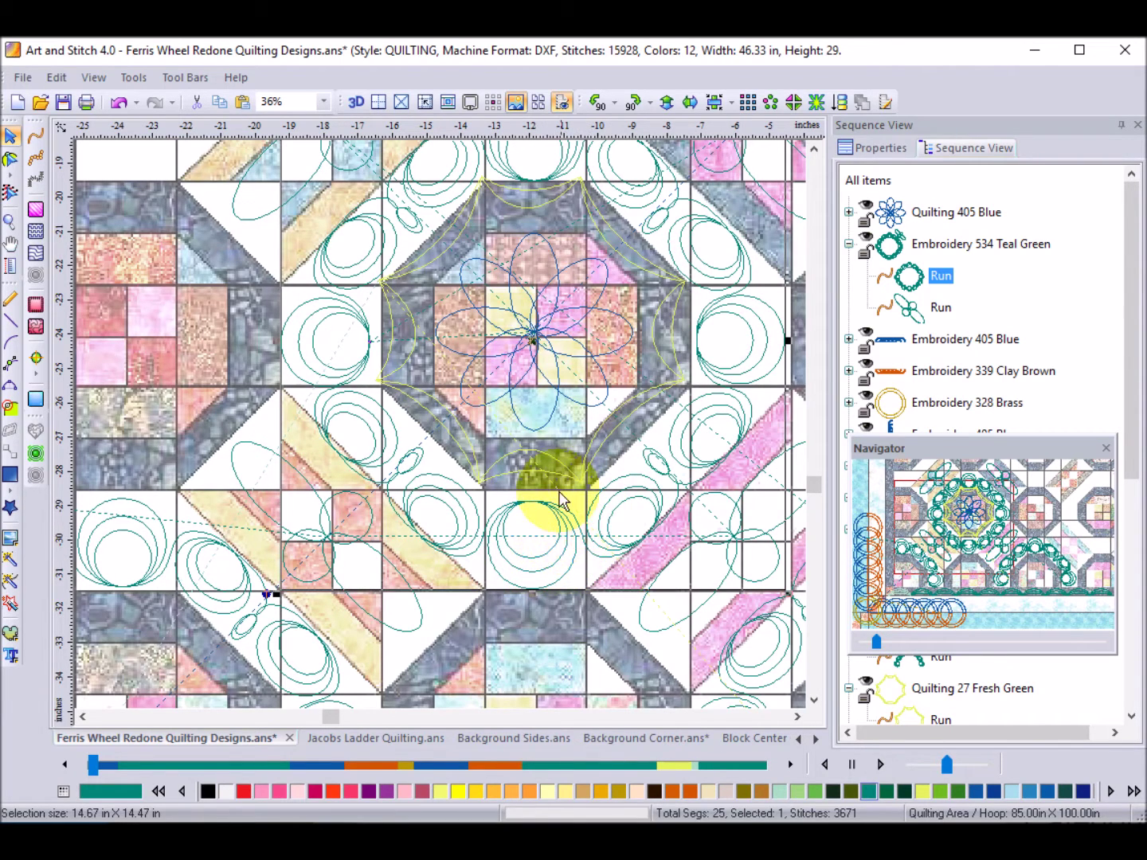
pyautogui.click(23, 78)
# Paste the teal wheel ring into a new QUILTING design in DXF format
pyautogui.click(54, 101)
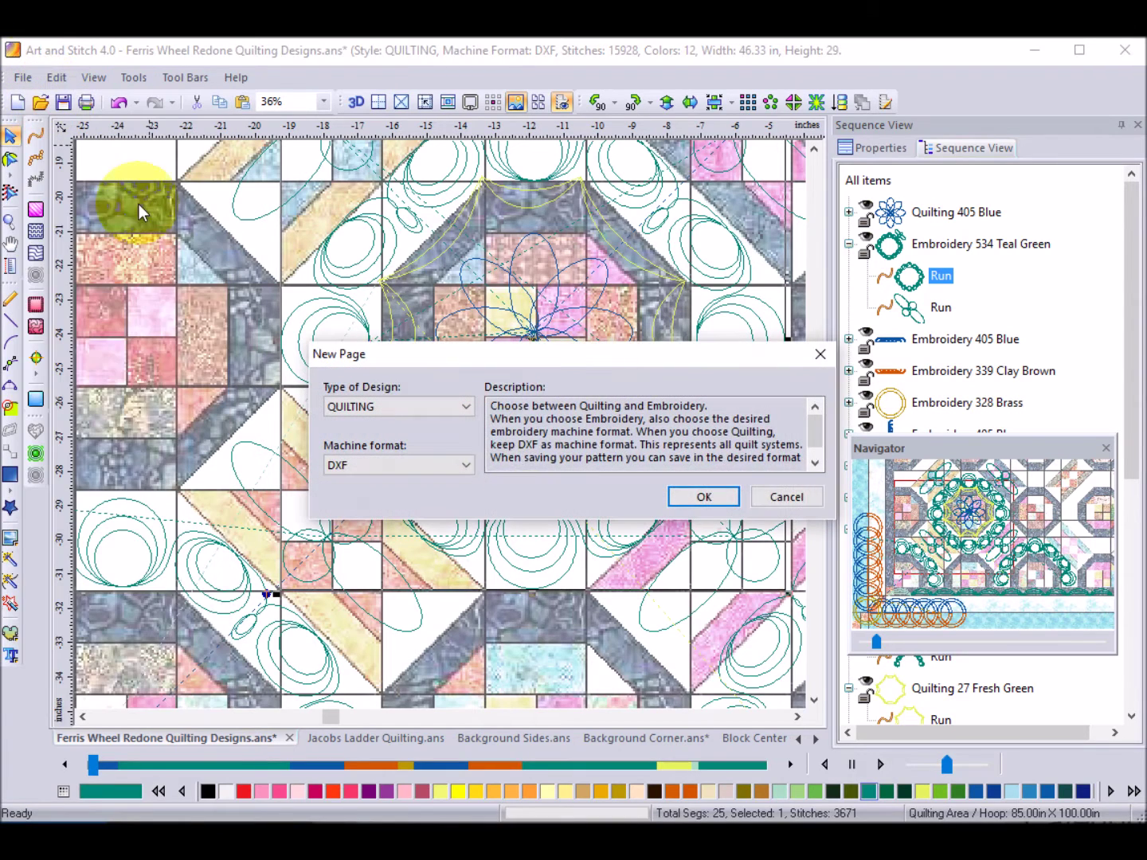
pyautogui.click(704, 496)
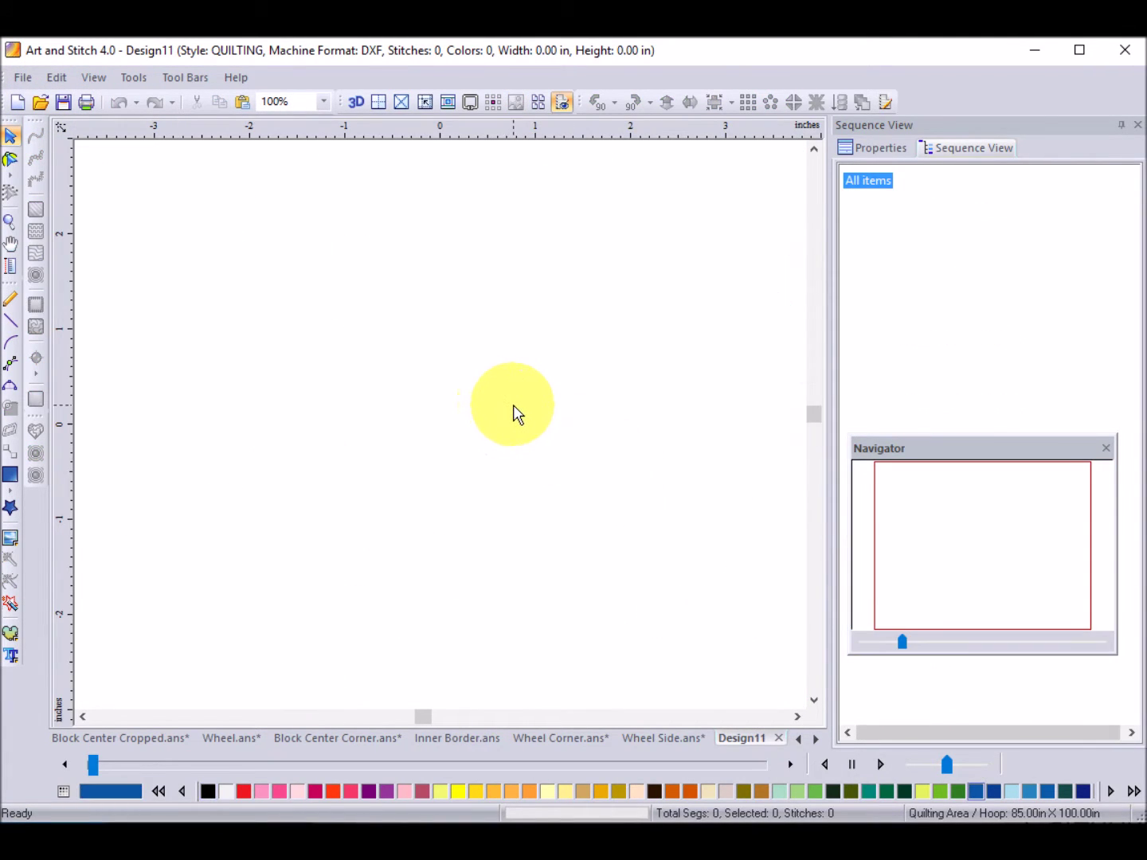
pyautogui.hotkey('ctrl', 'v')
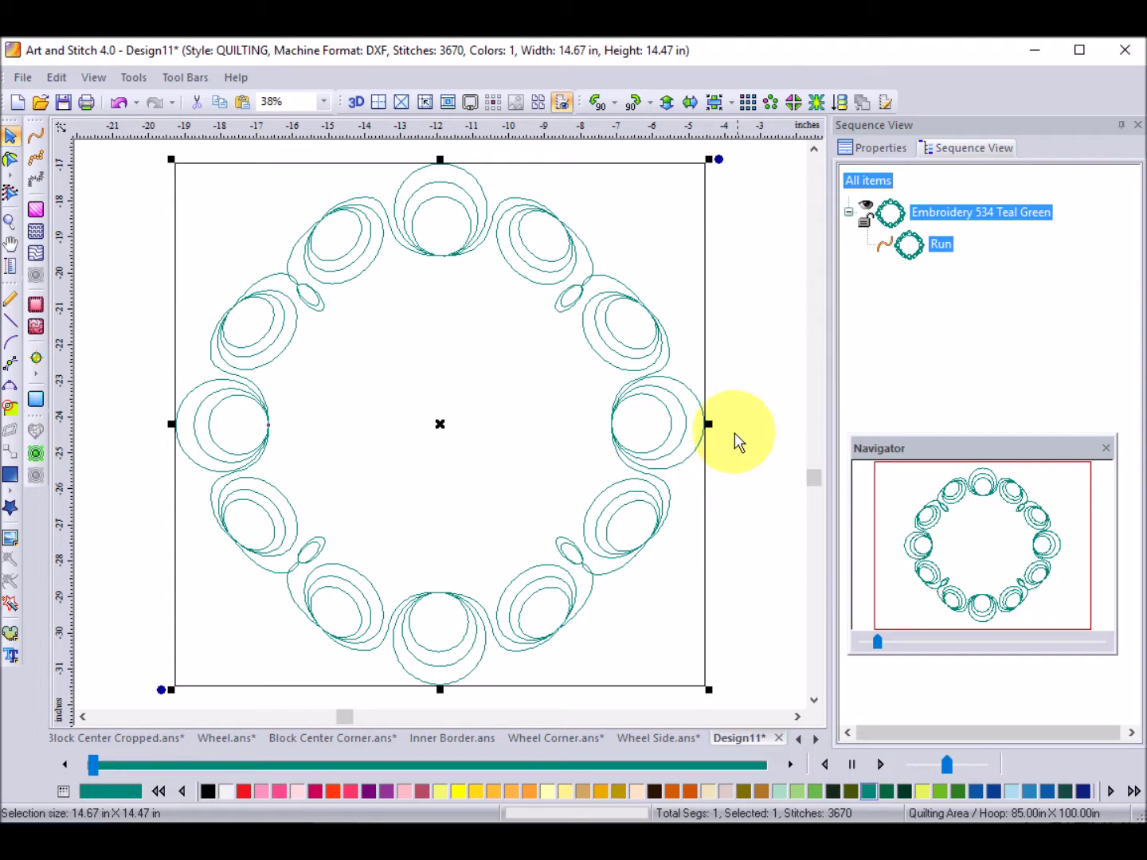
# Save the new design as FW Background.ans
pyautogui.click(23, 79)
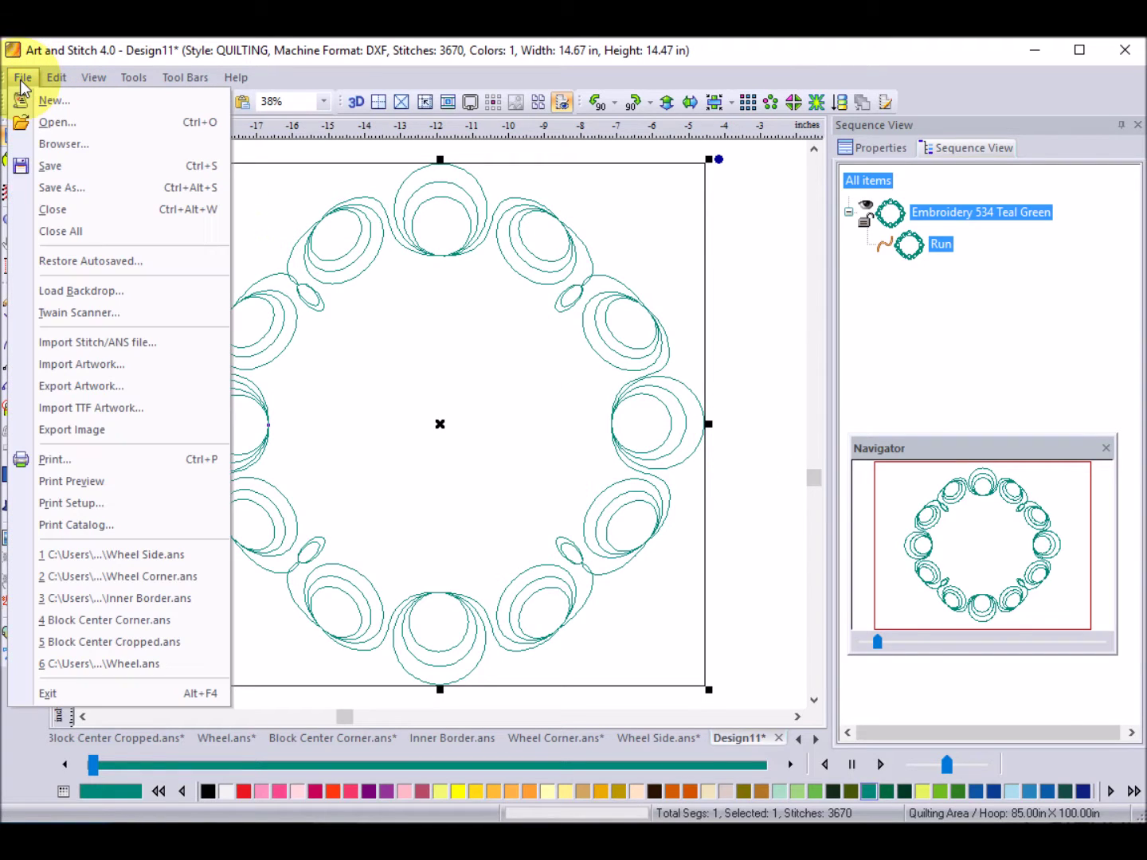
pyautogui.click(59, 188)
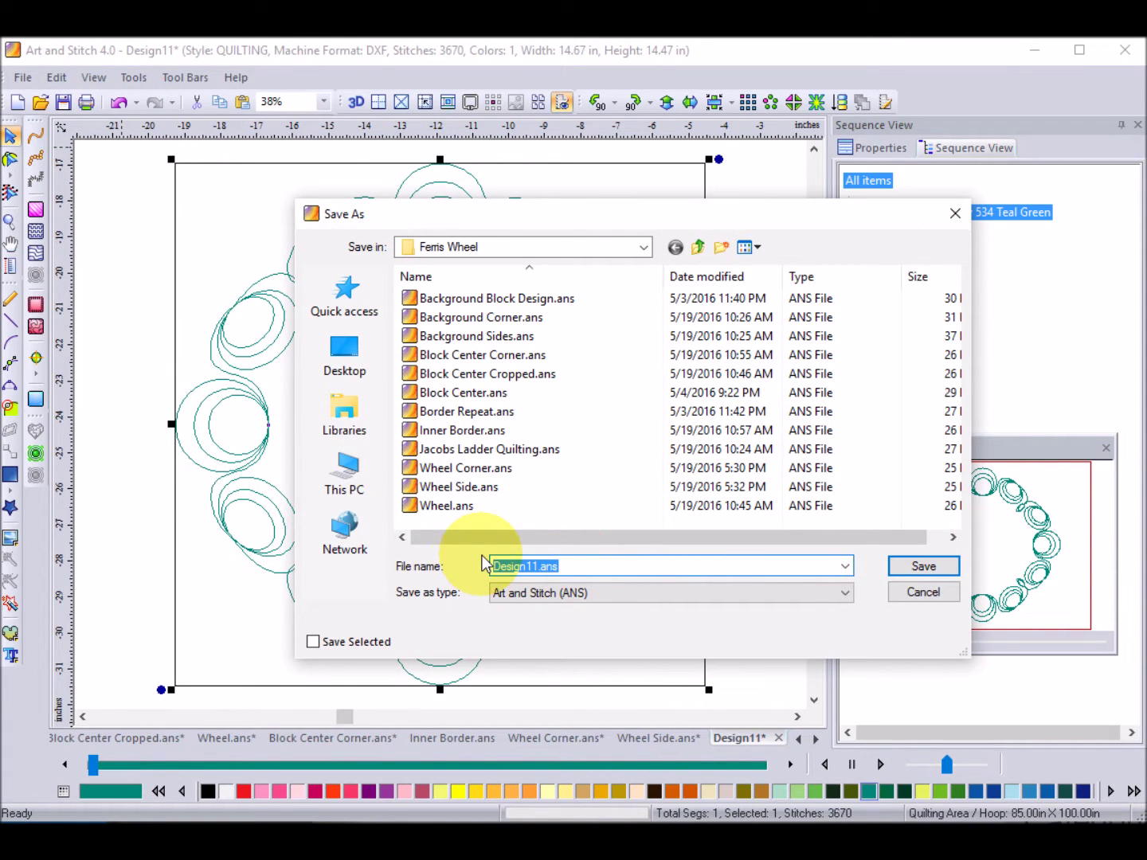
pyautogui.write('FW Background')
pyautogui.click(922, 566)
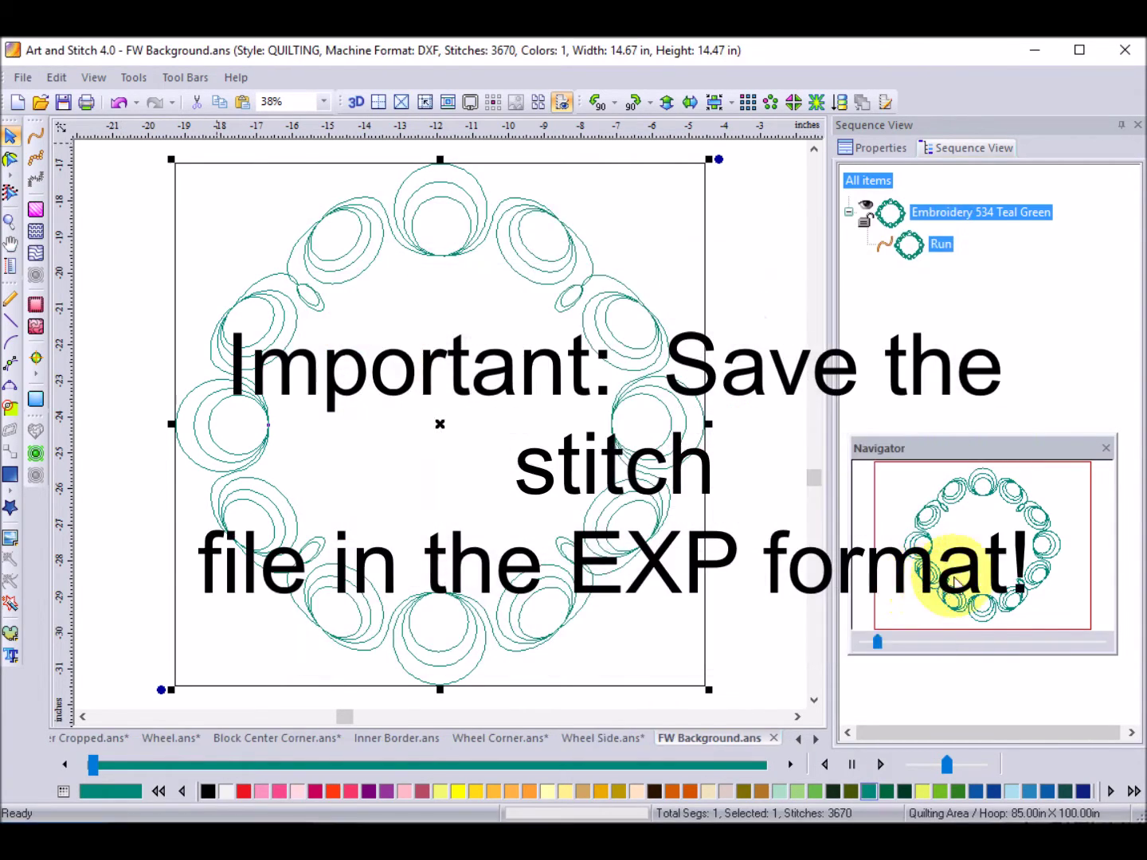
# Export the wheel design as FW Background.exp in Melco/Bernina (EXP) format
pyautogui.click(23, 79)
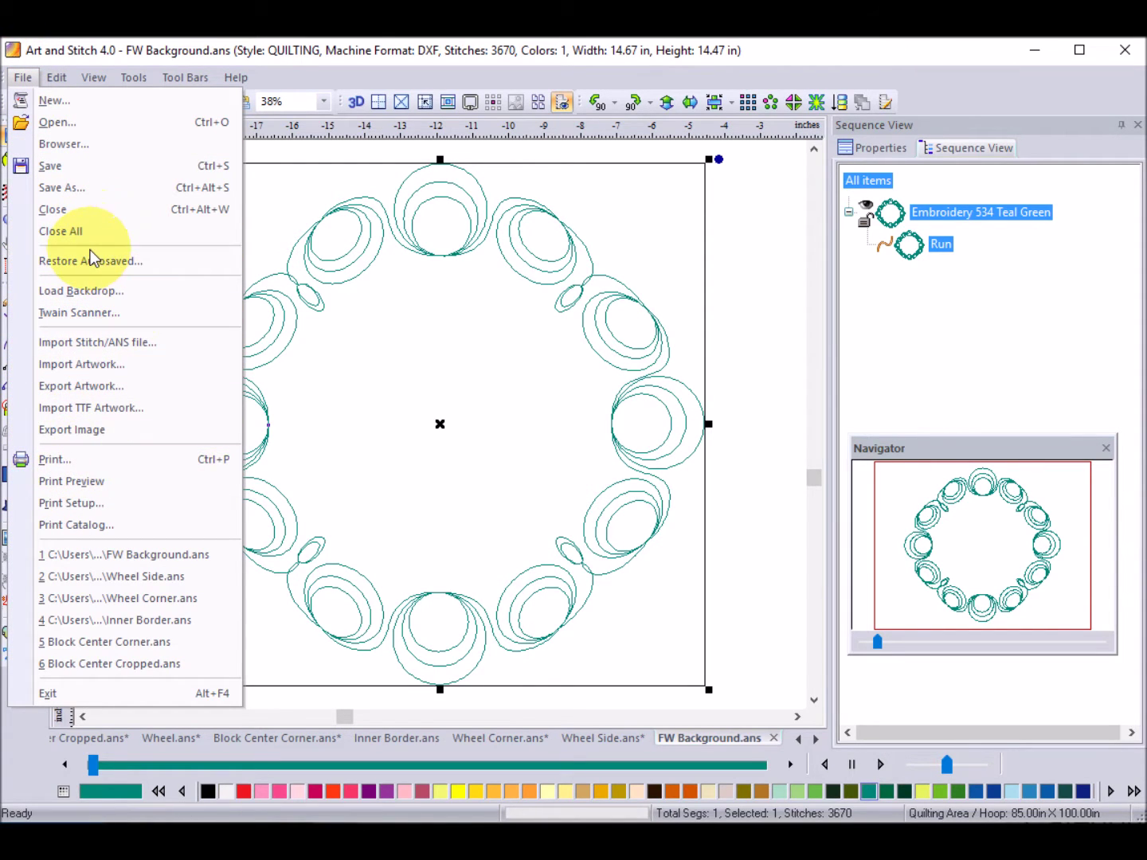
pyautogui.click(72, 187)
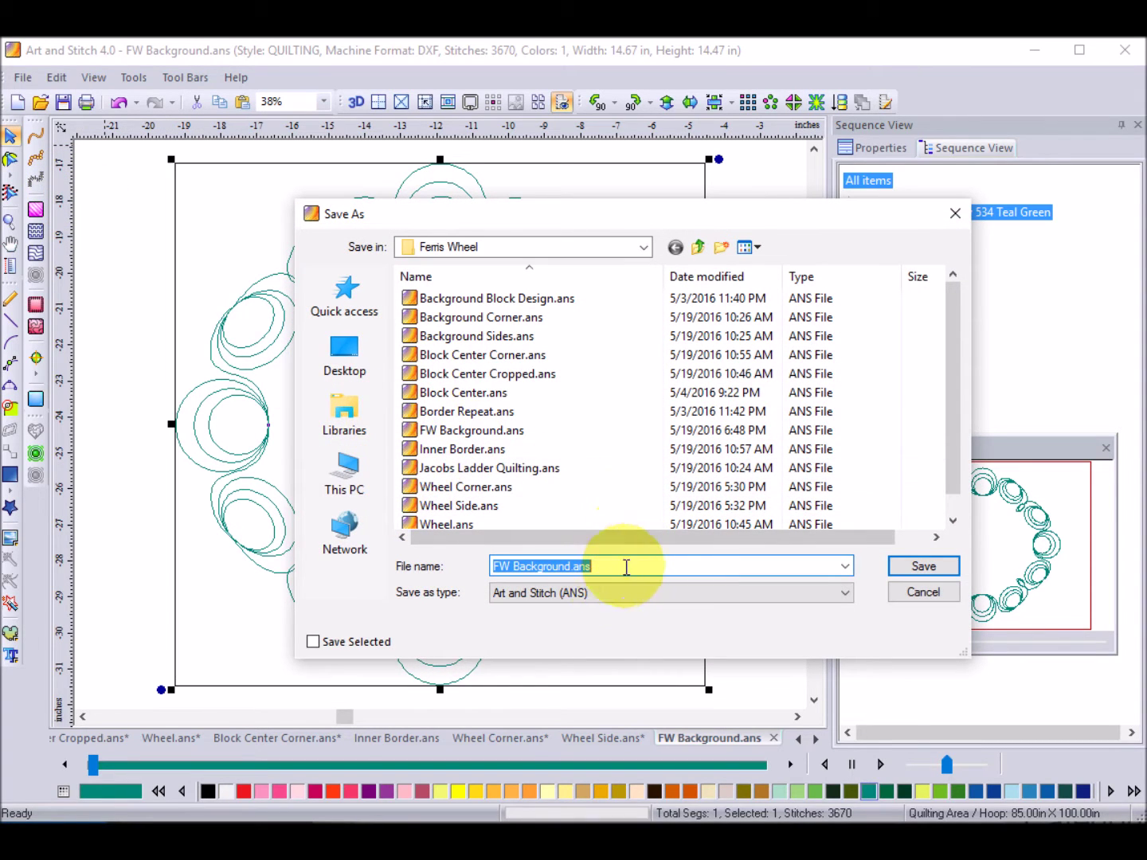
pyautogui.click(846, 593)
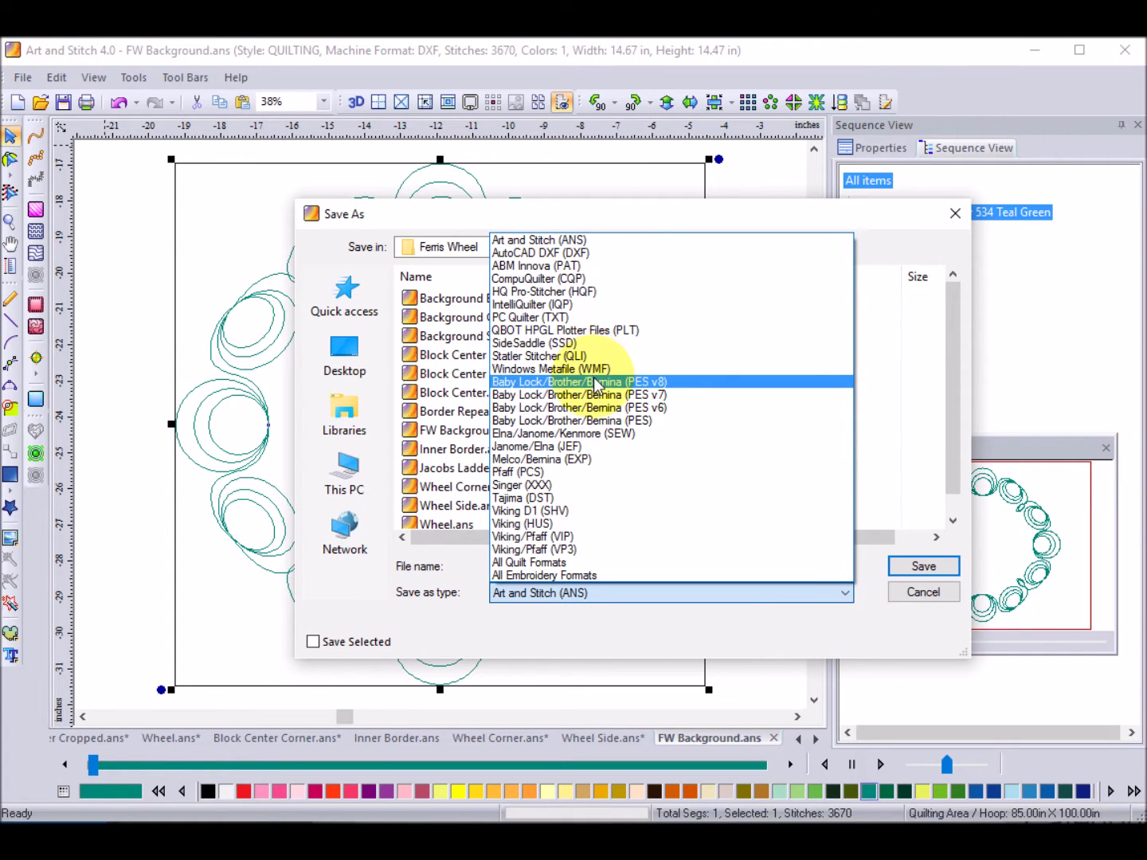
pyautogui.click(581, 458)
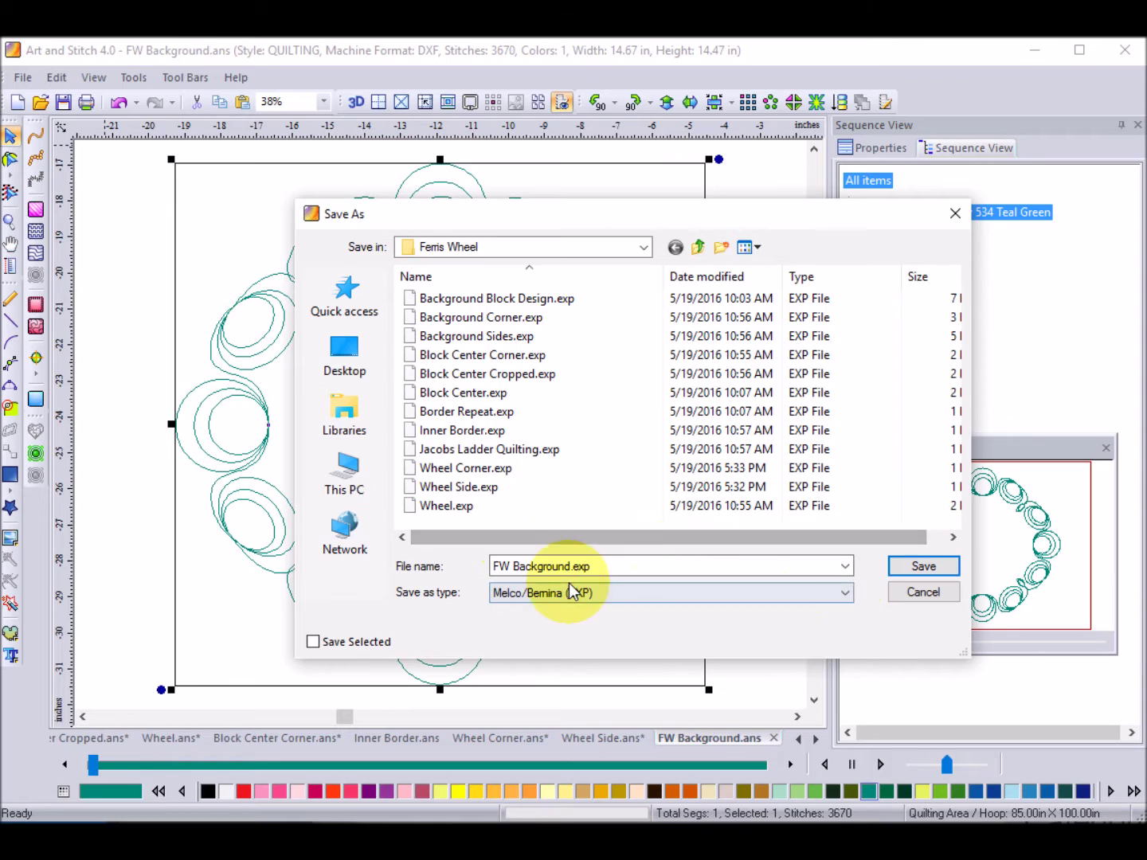
pyautogui.click(921, 567)
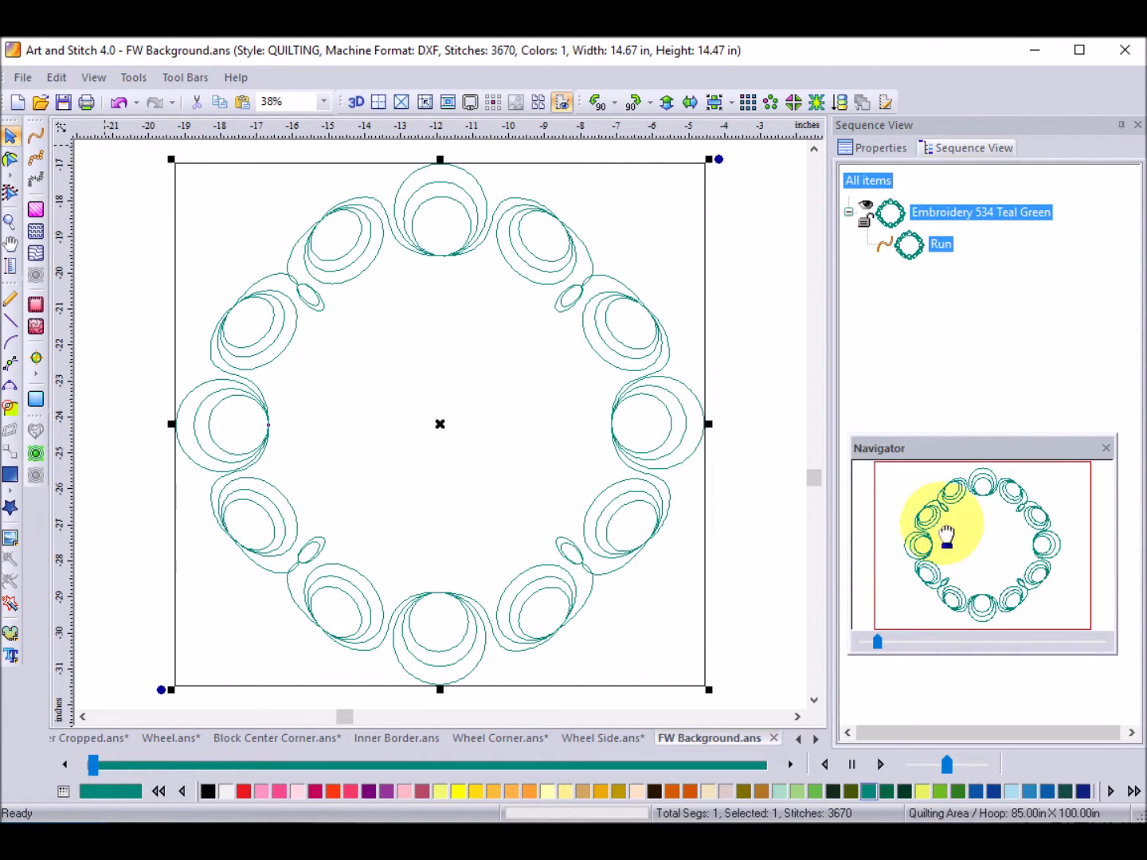
pyautogui.click(656, 522)
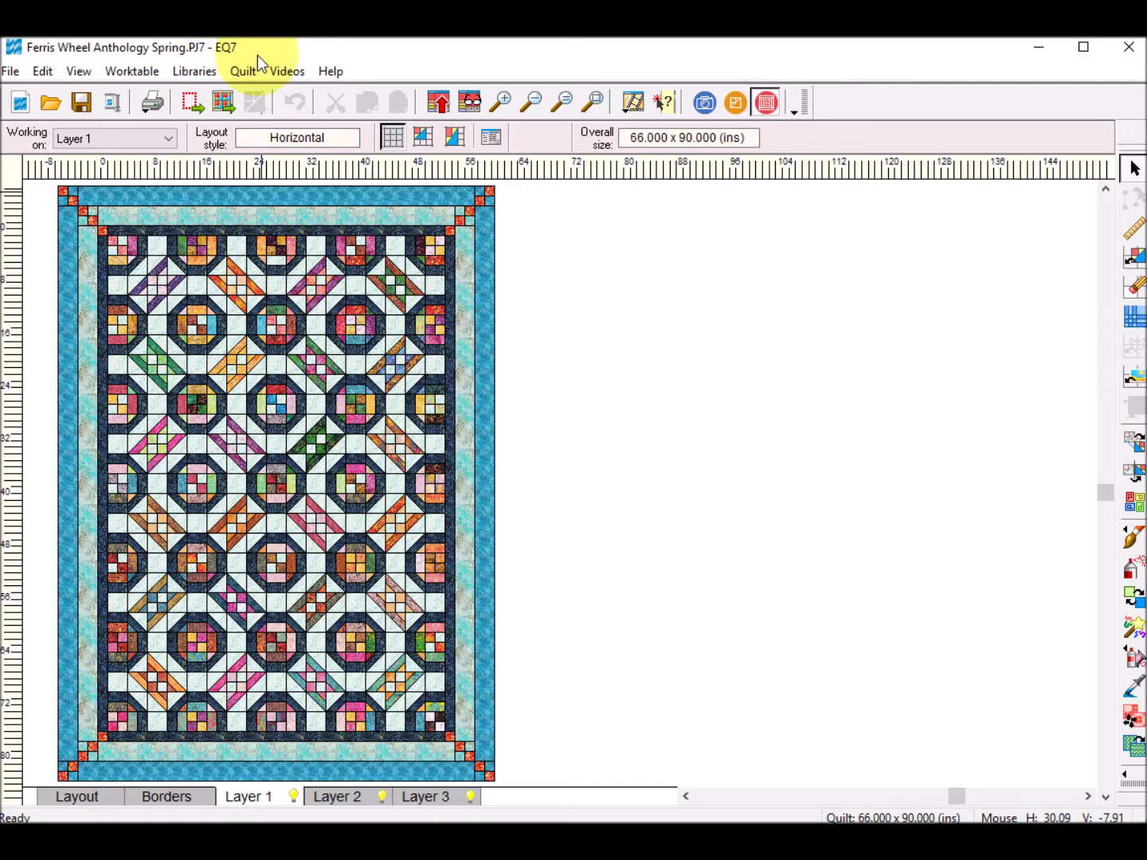
# Open EQ7's Embroidery Library and bring up its Import options
pyautogui.click(205, 74)
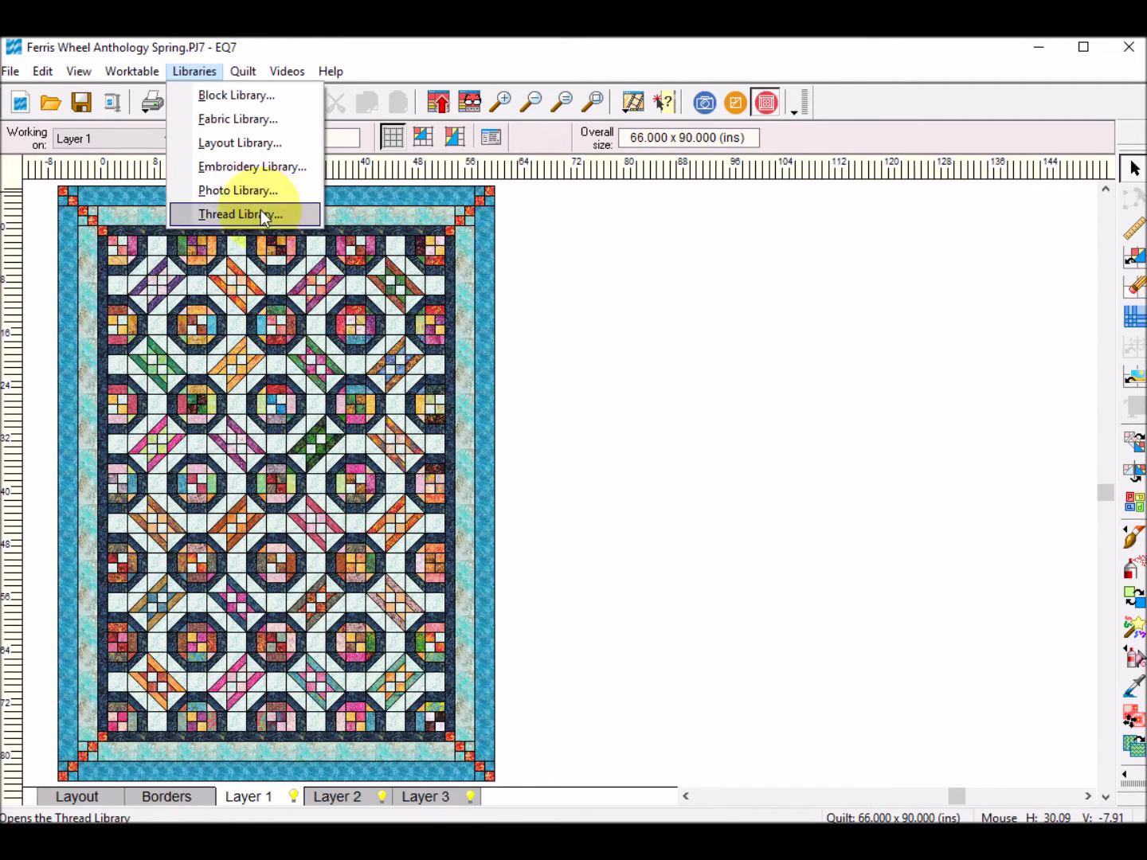
pyautogui.click(270, 167)
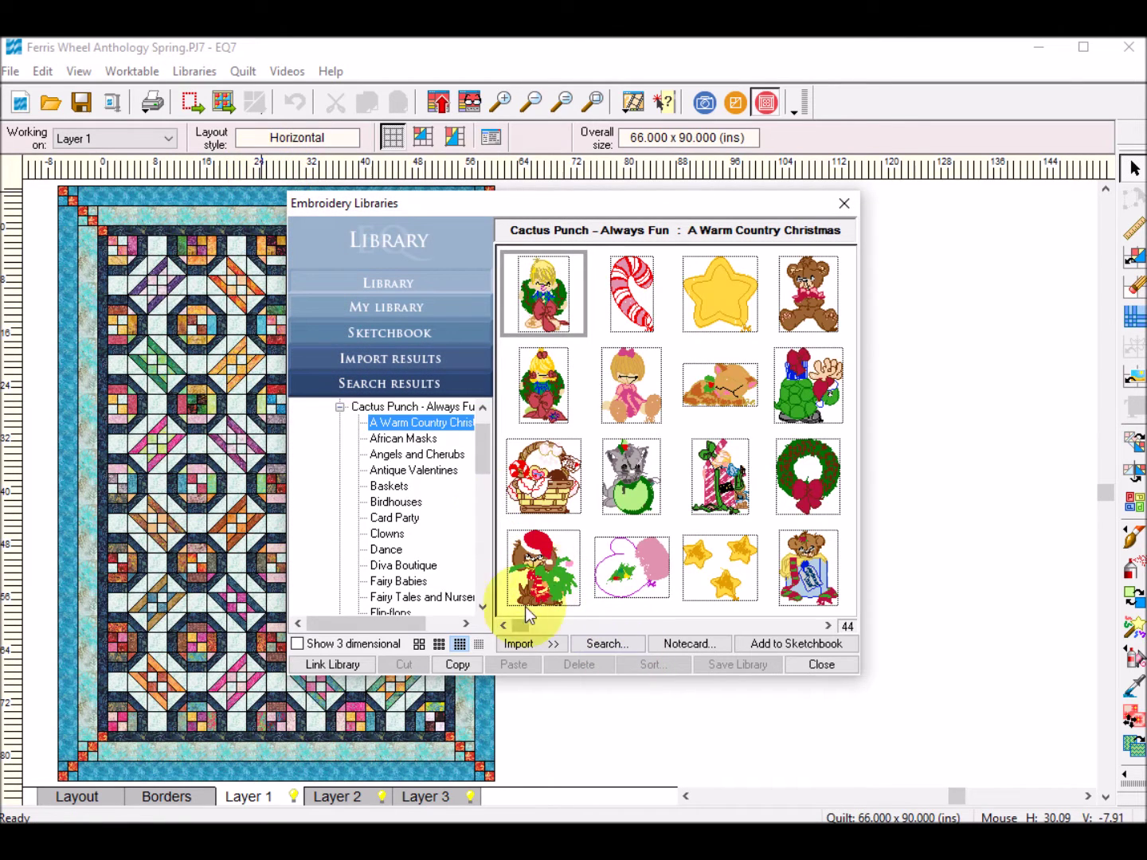
pyautogui.click(549, 644)
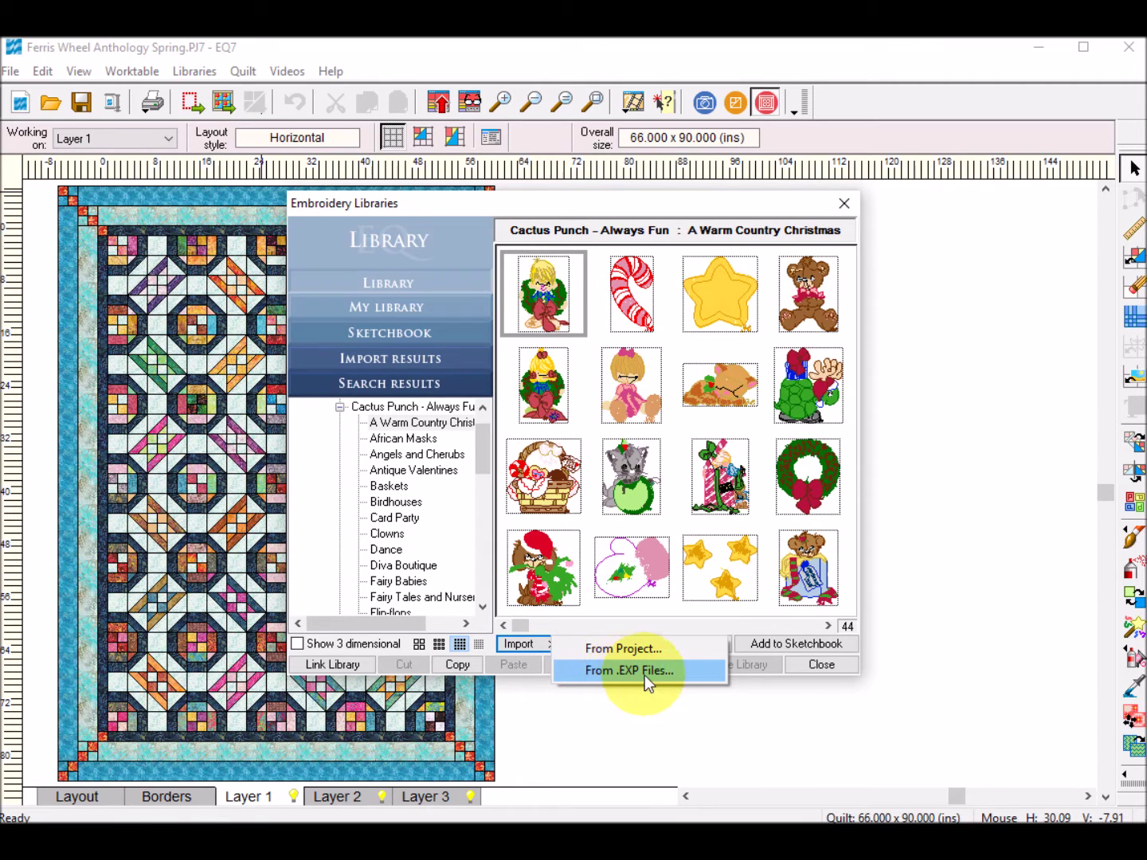
# Import the FW Background.exp embroidery file
pyautogui.click(649, 674)
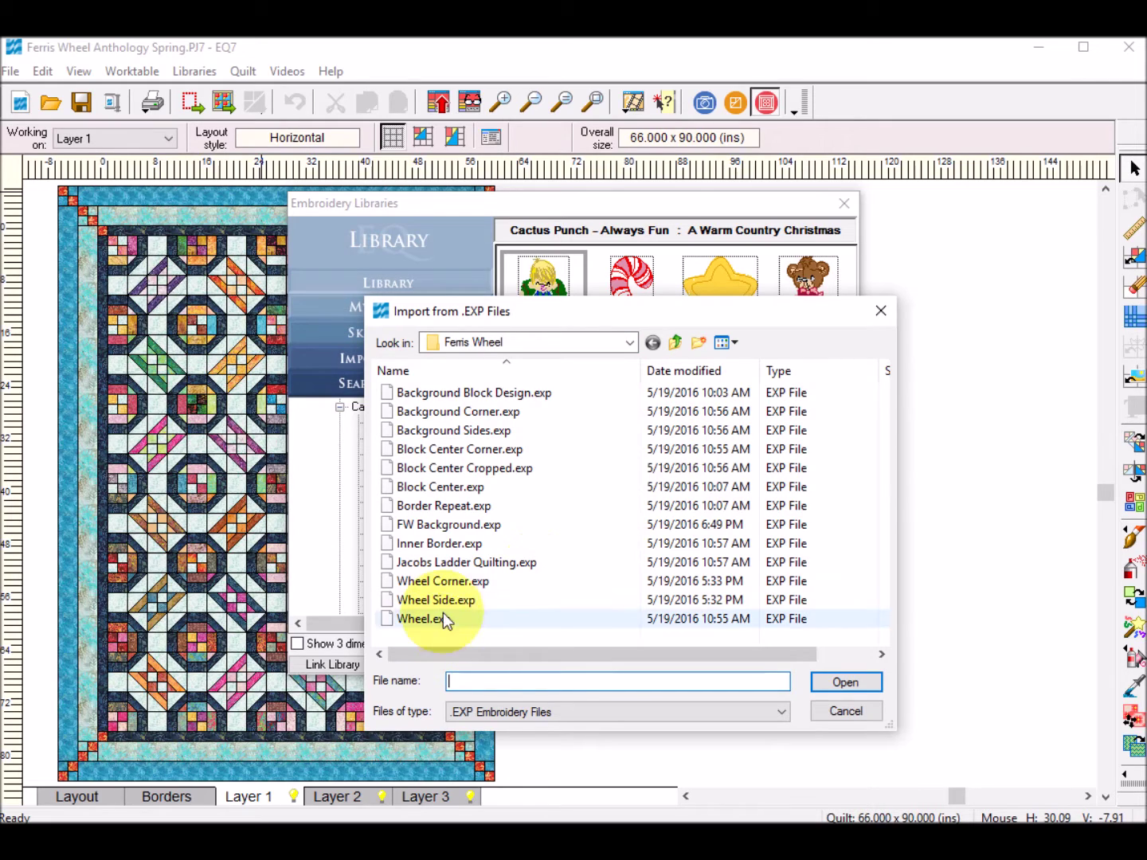
pyautogui.click(458, 527)
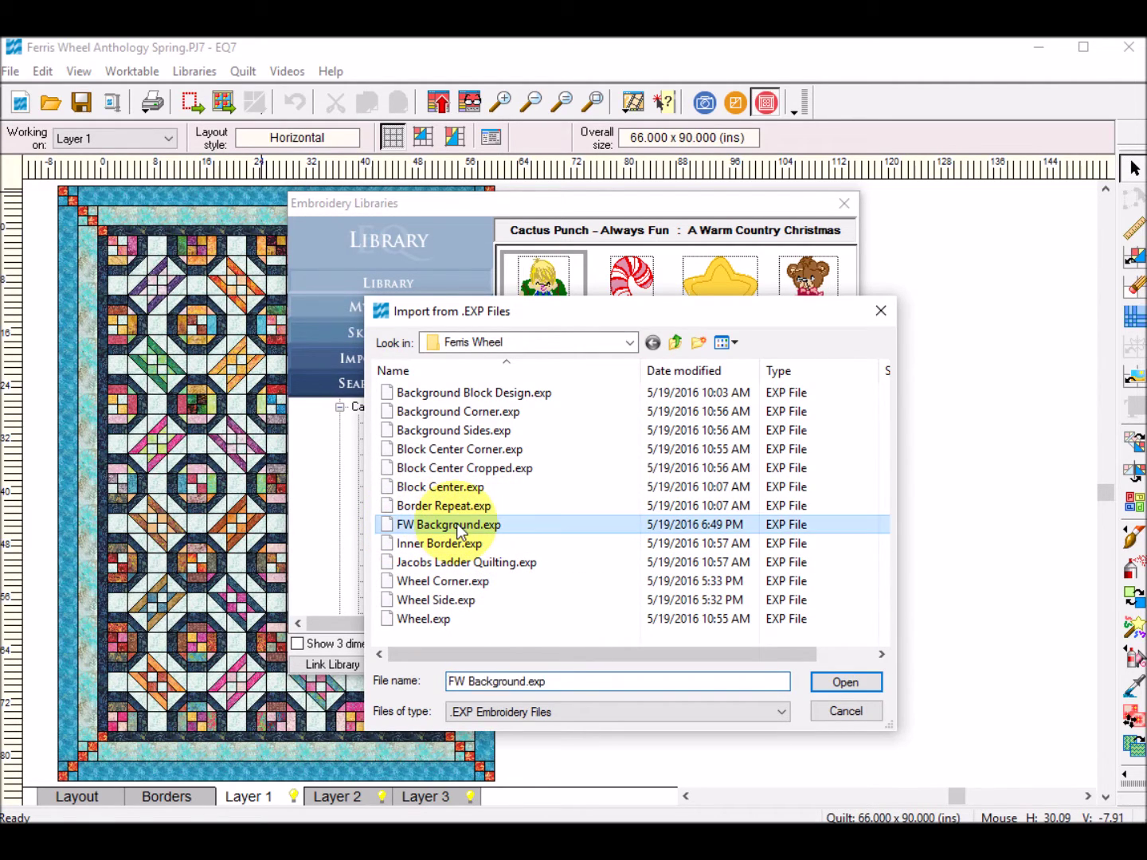
pyautogui.click(854, 685)
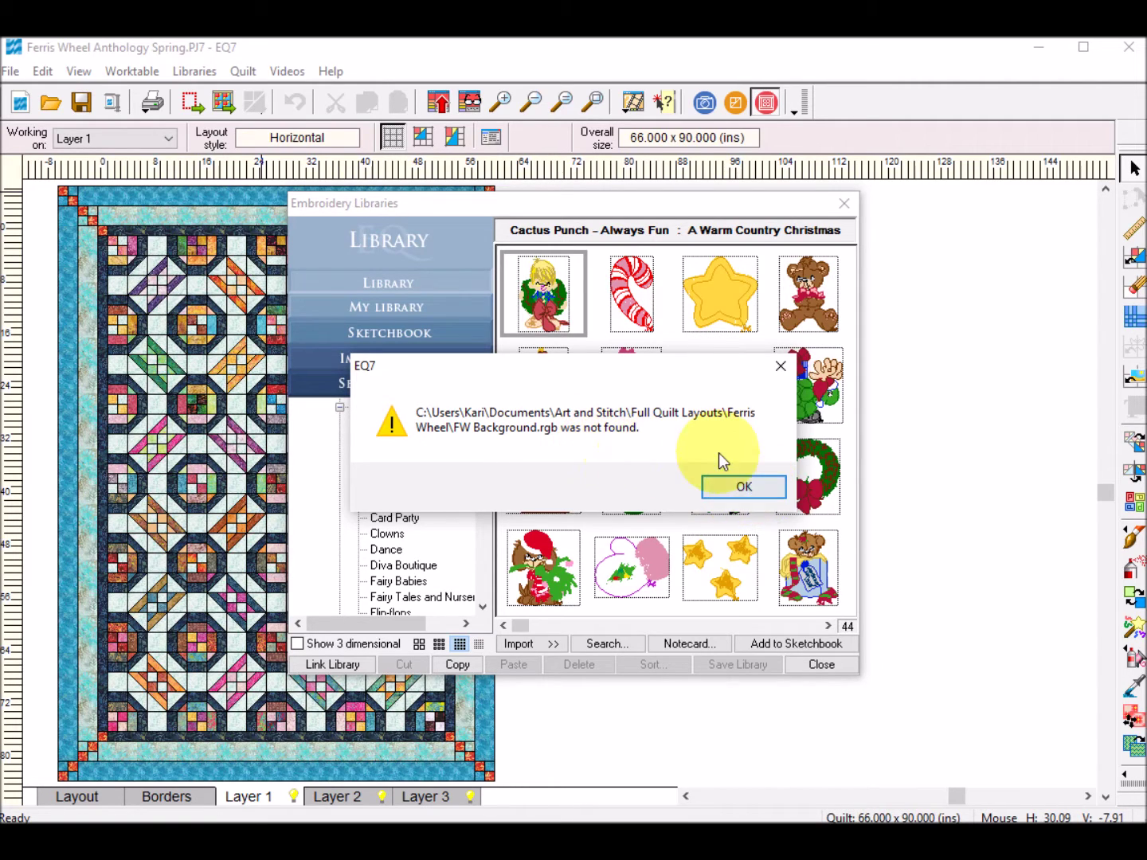
# Dismiss the missing colour file warnings, add the design to the Sketchbook, and close the library
pyautogui.click(744, 486)
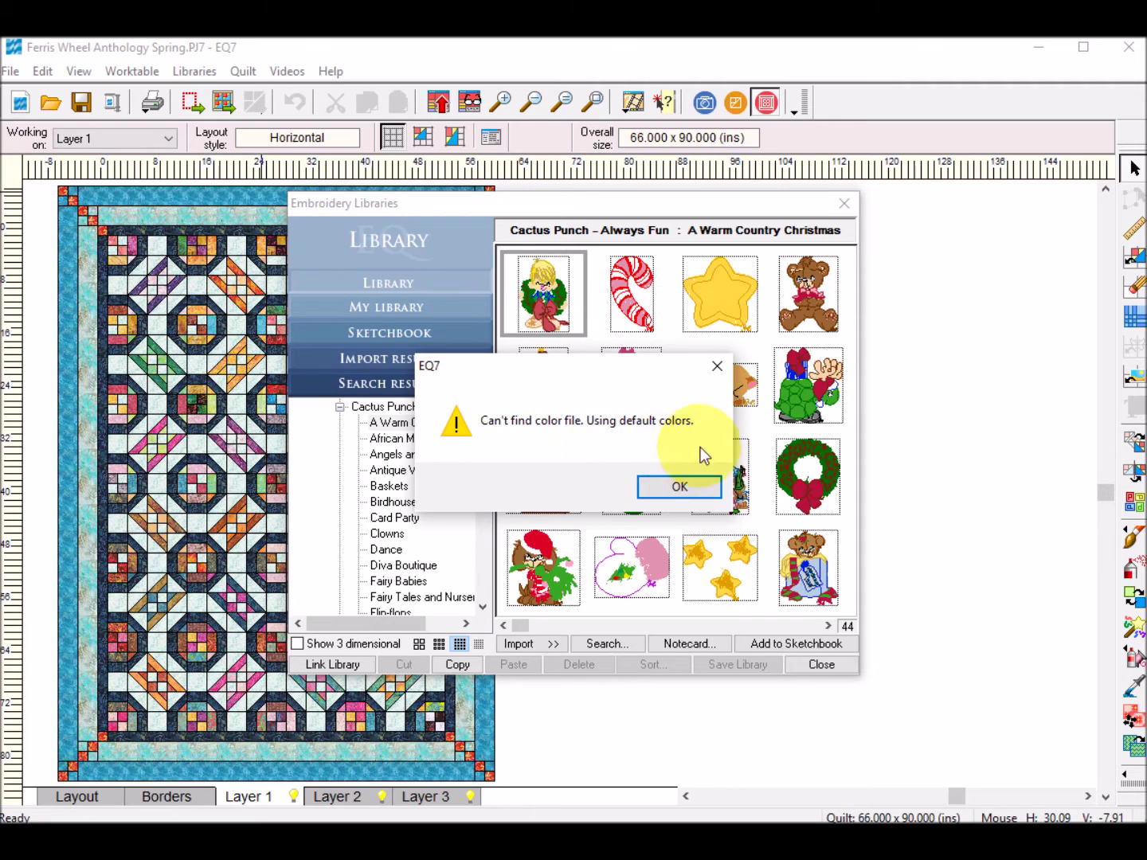
pyautogui.click(680, 489)
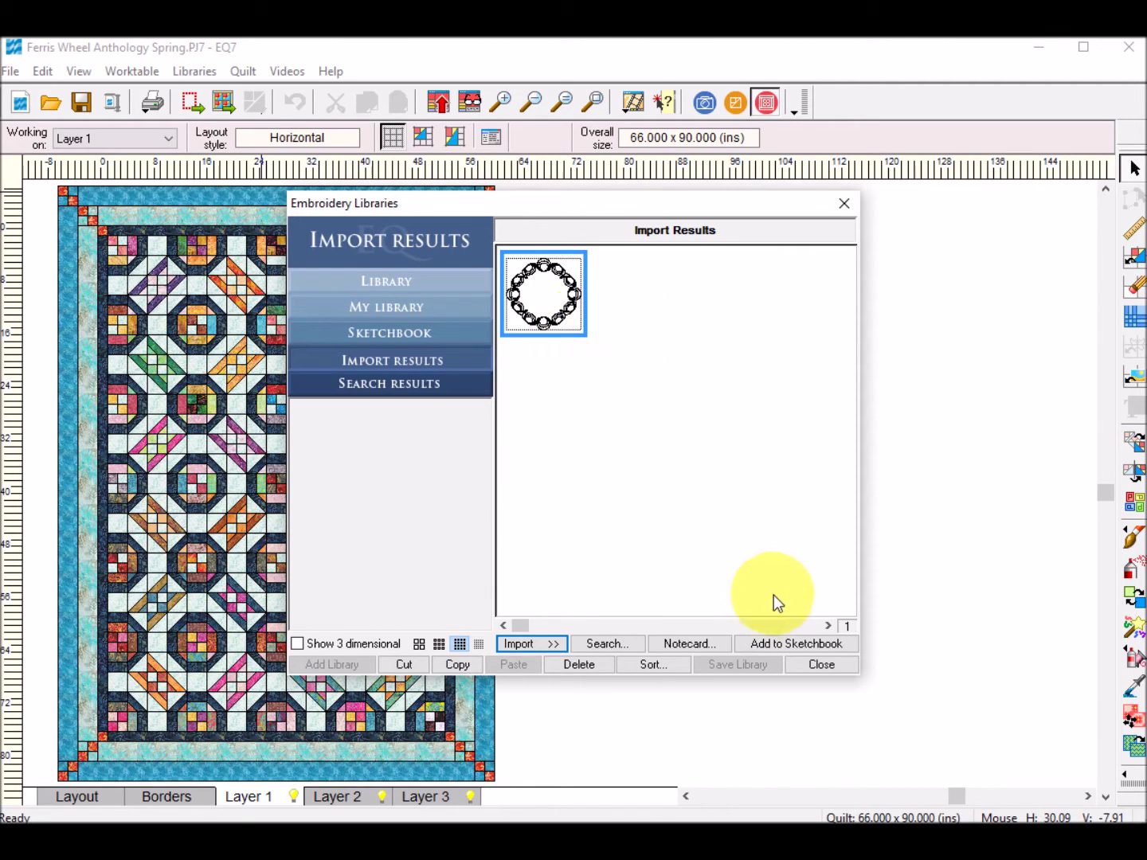
pyautogui.click(804, 647)
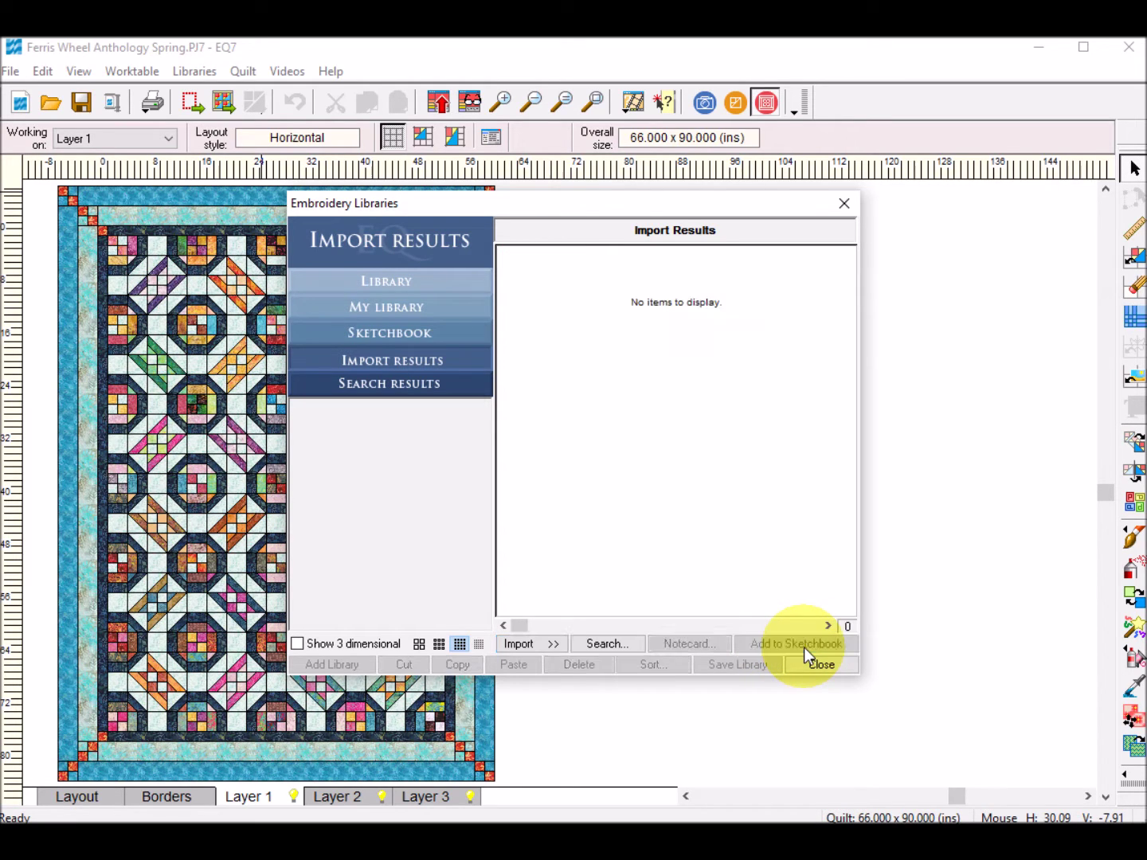
pyautogui.click(821, 664)
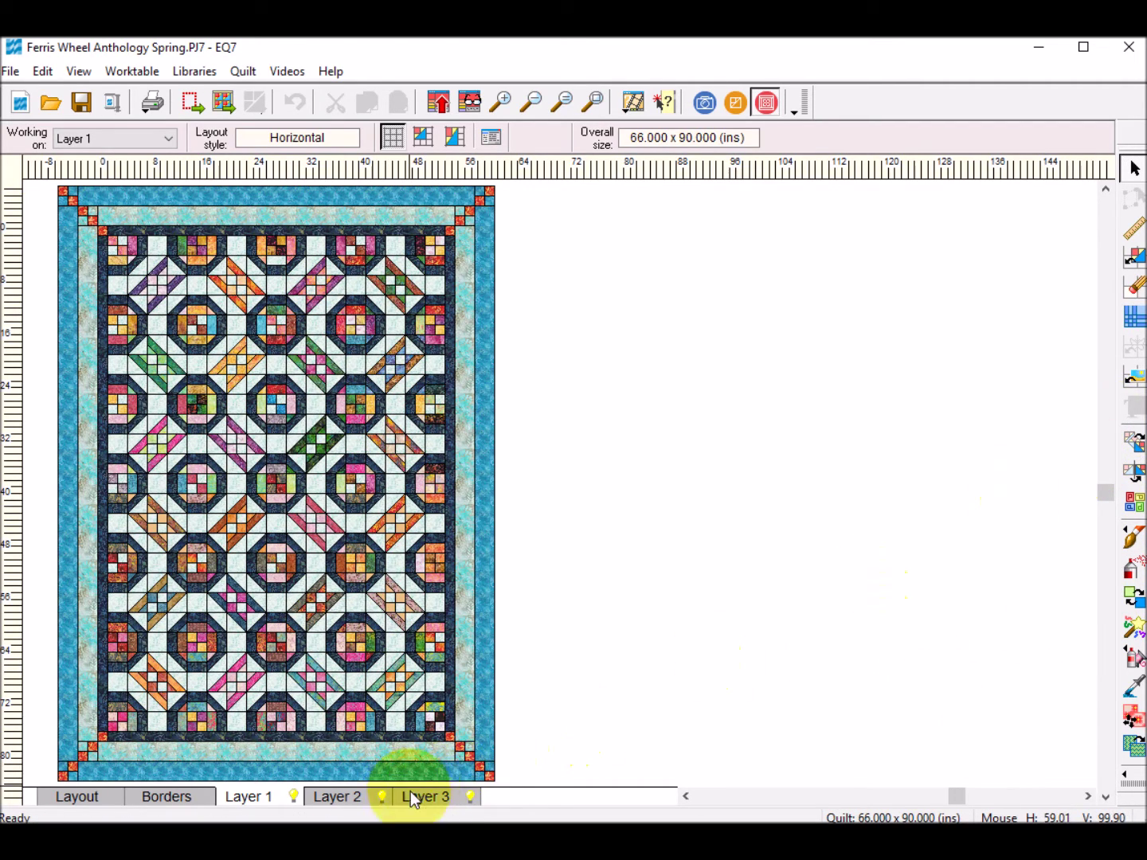
# Switch to Layer 3 and dismiss the toolbar tool list without changes
pyautogui.click(433, 797)
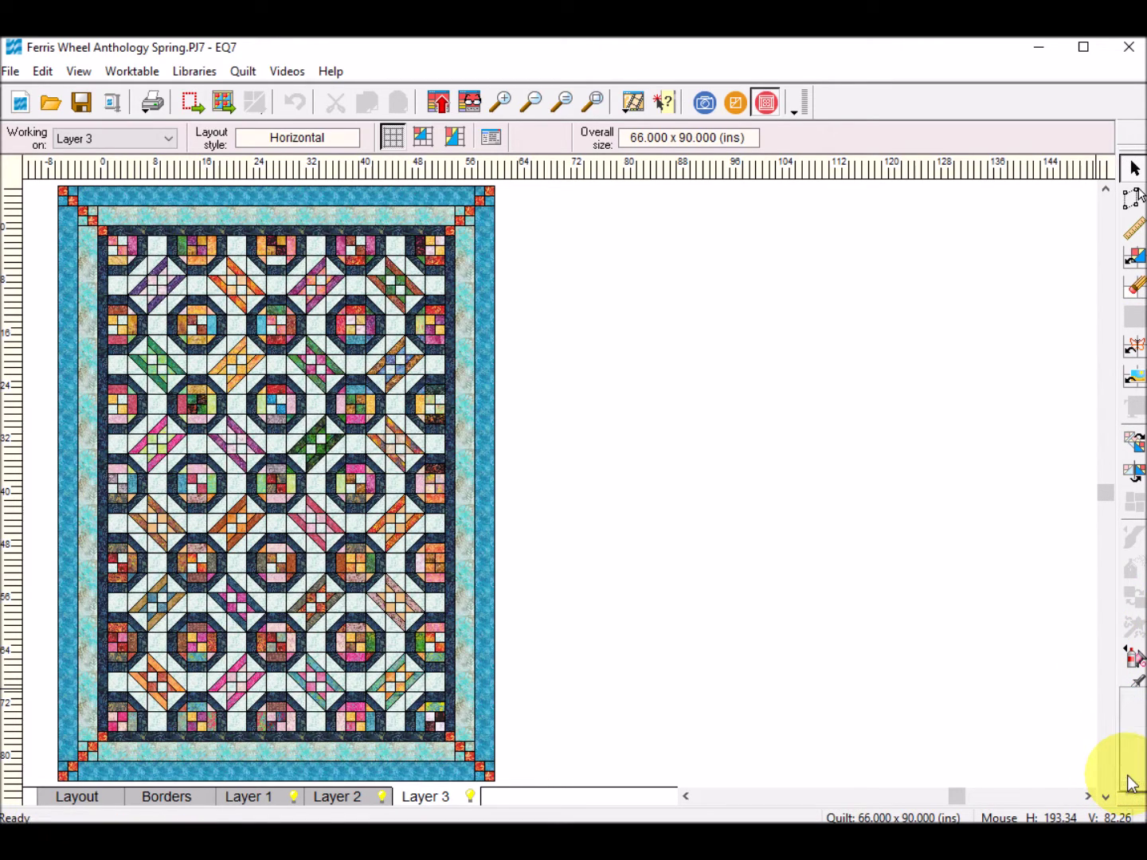
pyautogui.click(1125, 775)
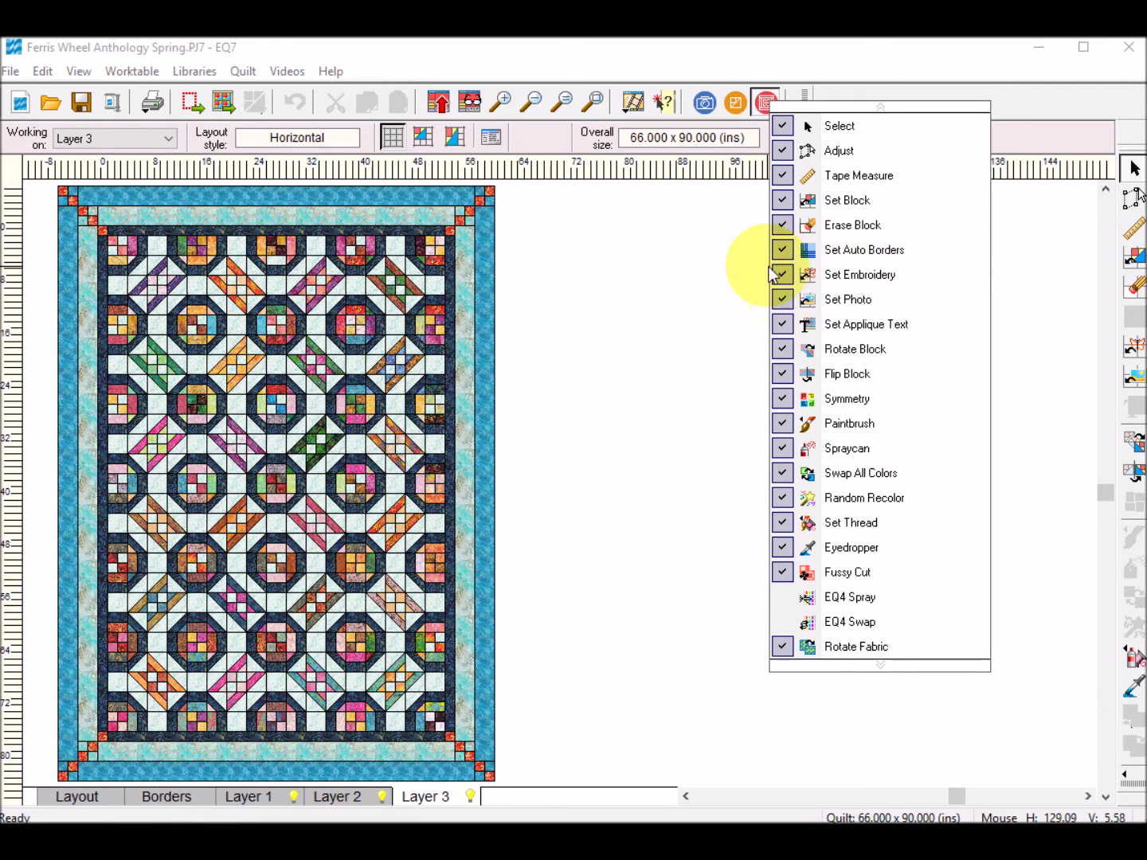
pyautogui.click(1020, 291)
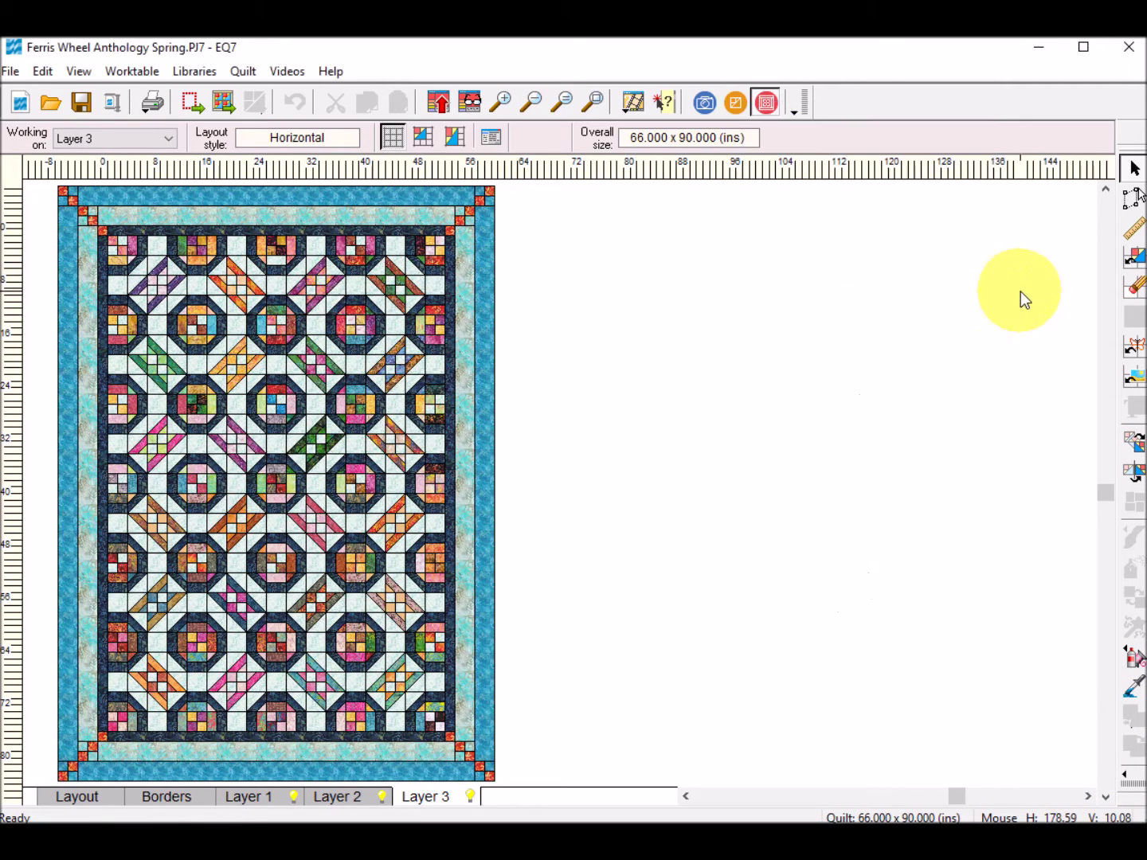
# Drag the black Ferris wheel design from the Sketchbook Embroidery palette onto the upper-left octagon block
pyautogui.click(1136, 351)
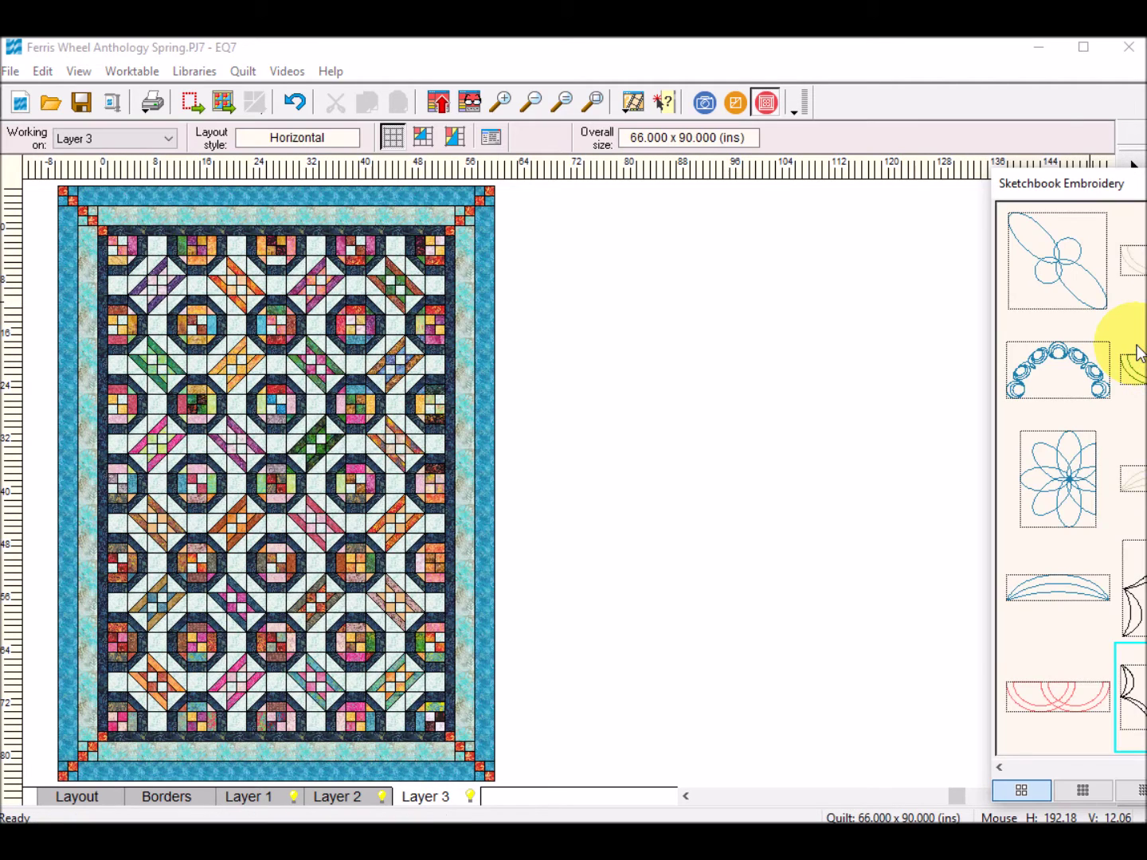
pyautogui.moveTo(1142, 182)
pyautogui.mouseDown()
pyautogui.moveTo(935, 145)
pyautogui.moveTo(876, 63)
pyautogui.mouseUp()
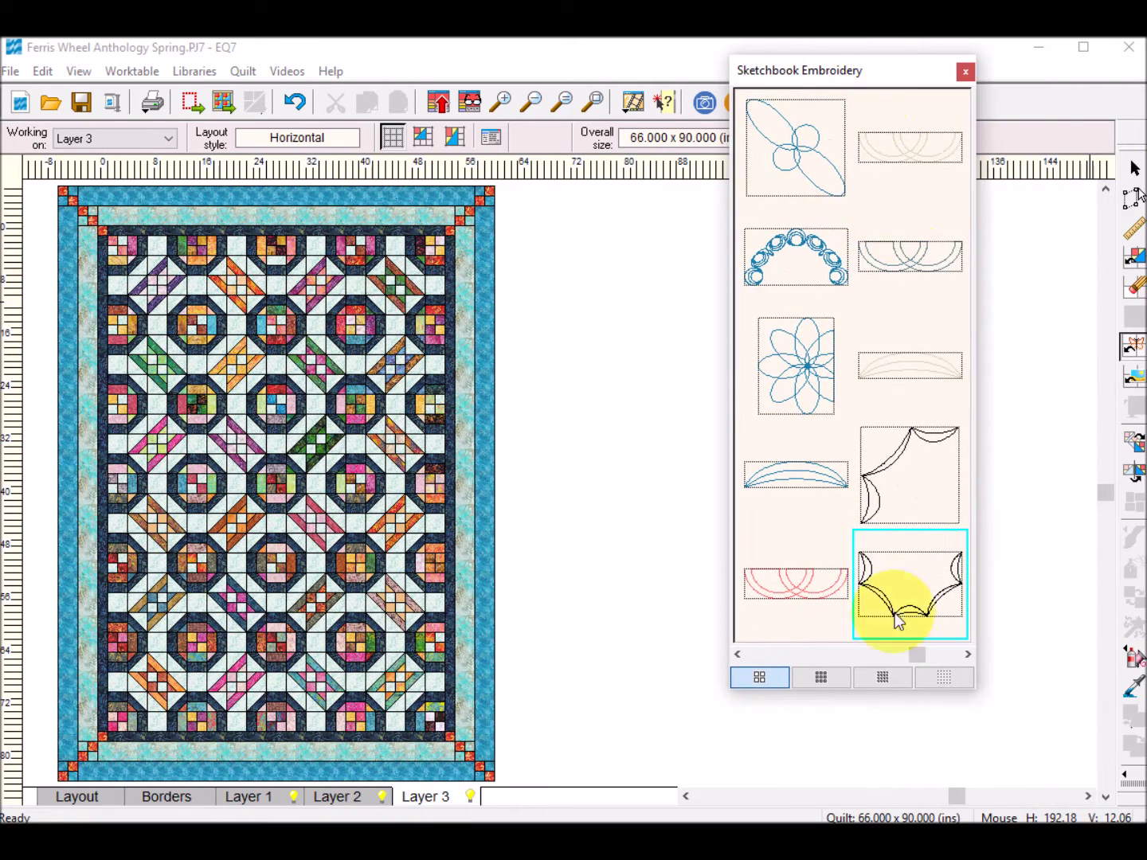
pyautogui.moveTo(919, 656); pyautogui.dragTo(976, 656)
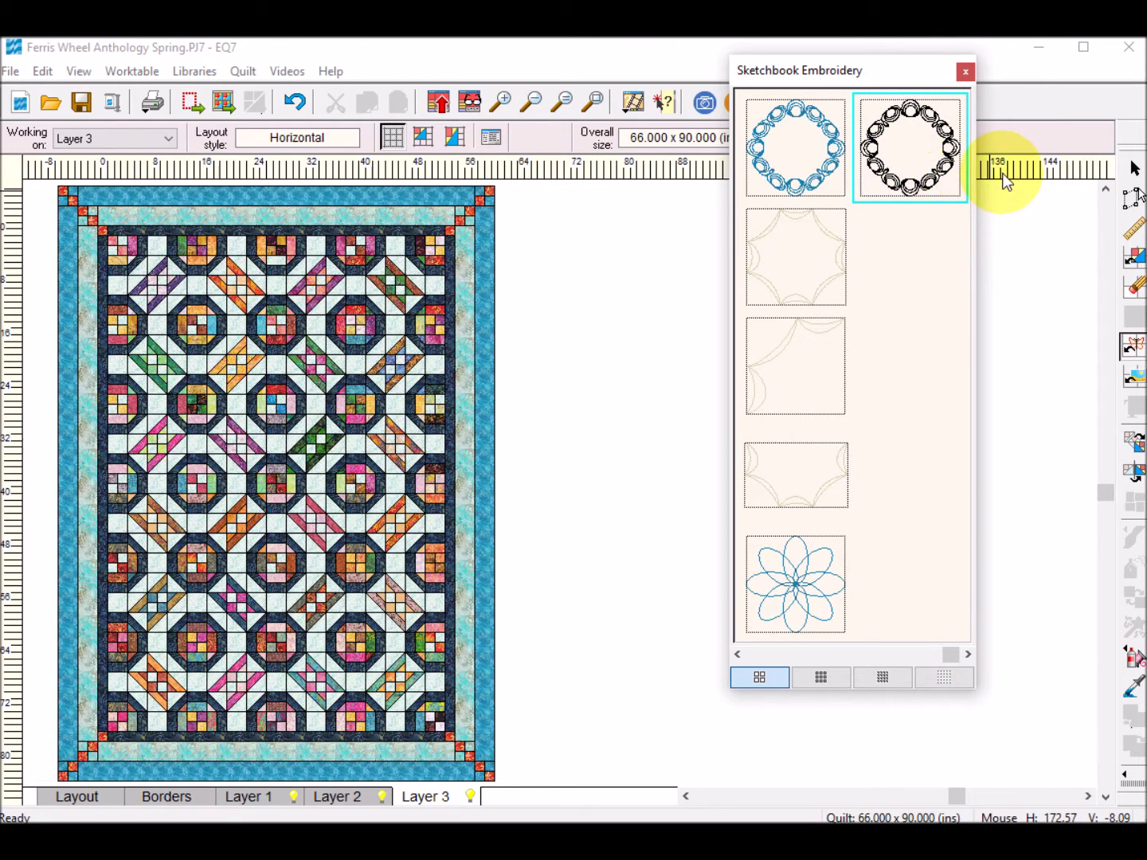
pyautogui.moveTo(921, 175); pyautogui.dragTo(152, 273)
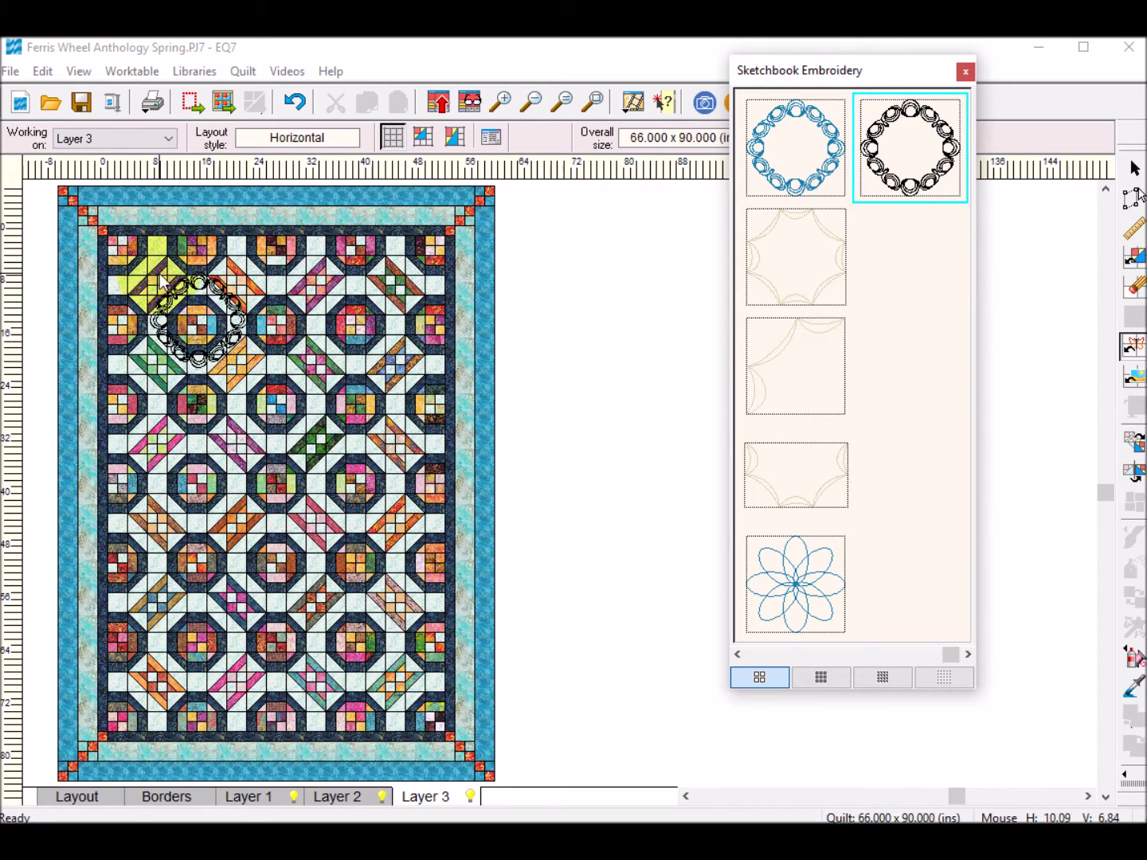
pyautogui.click(965, 73)
# Zoom in on the Ferris wheel stencil and nudge it to centre around its octagon block
pyautogui.click(504, 101)
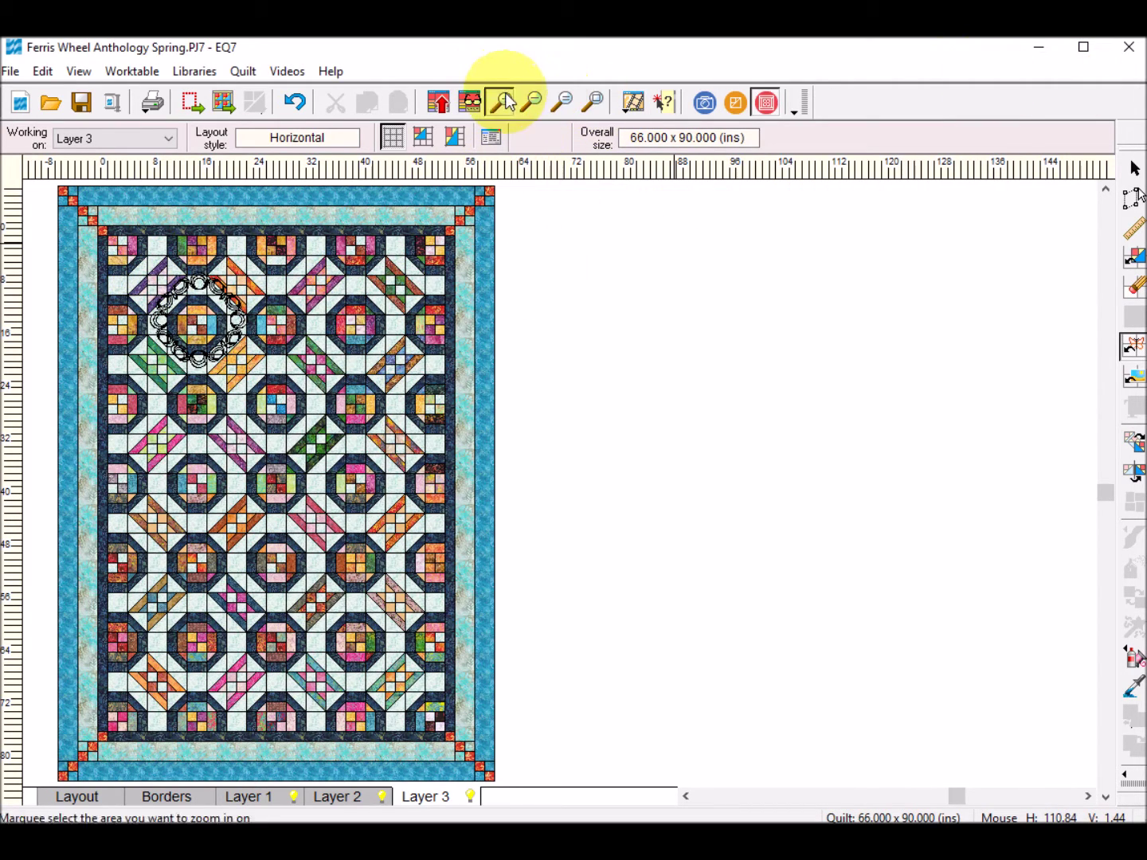
pyautogui.moveTo(151, 279); pyautogui.dragTo(315, 402)
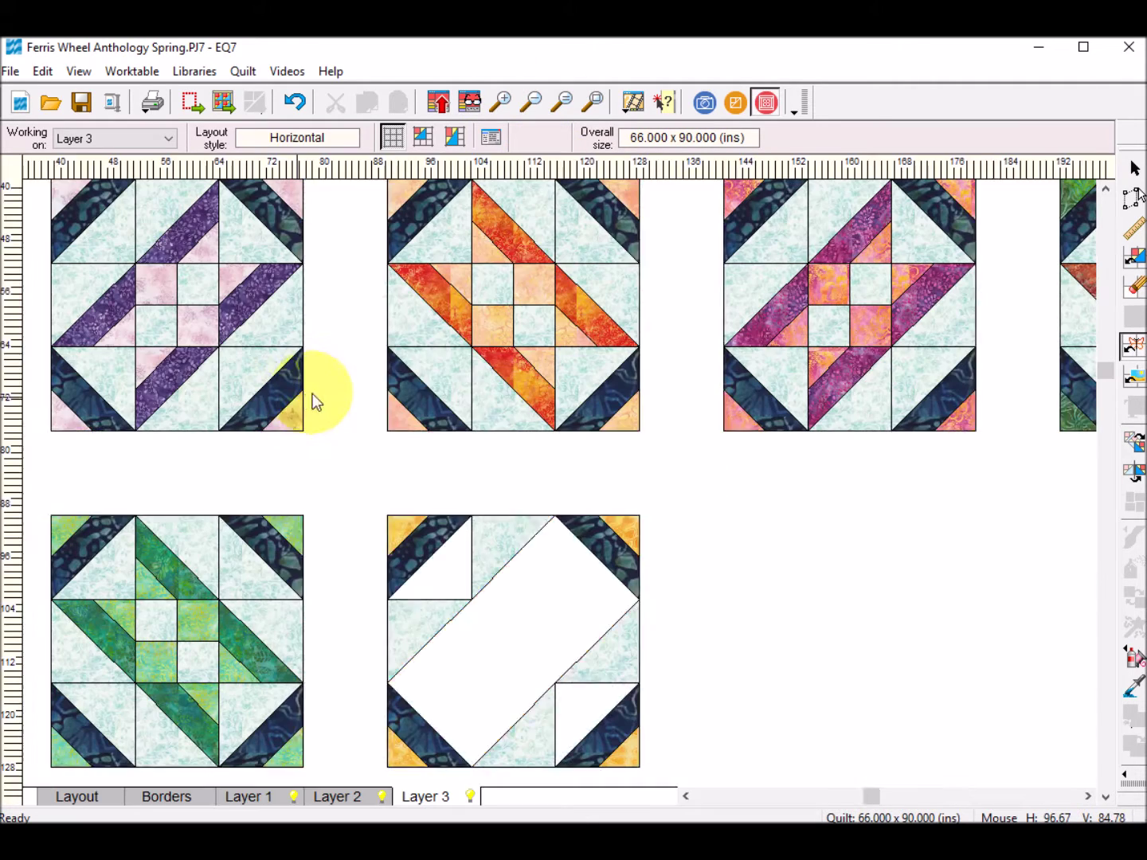
pyautogui.click(1135, 203)
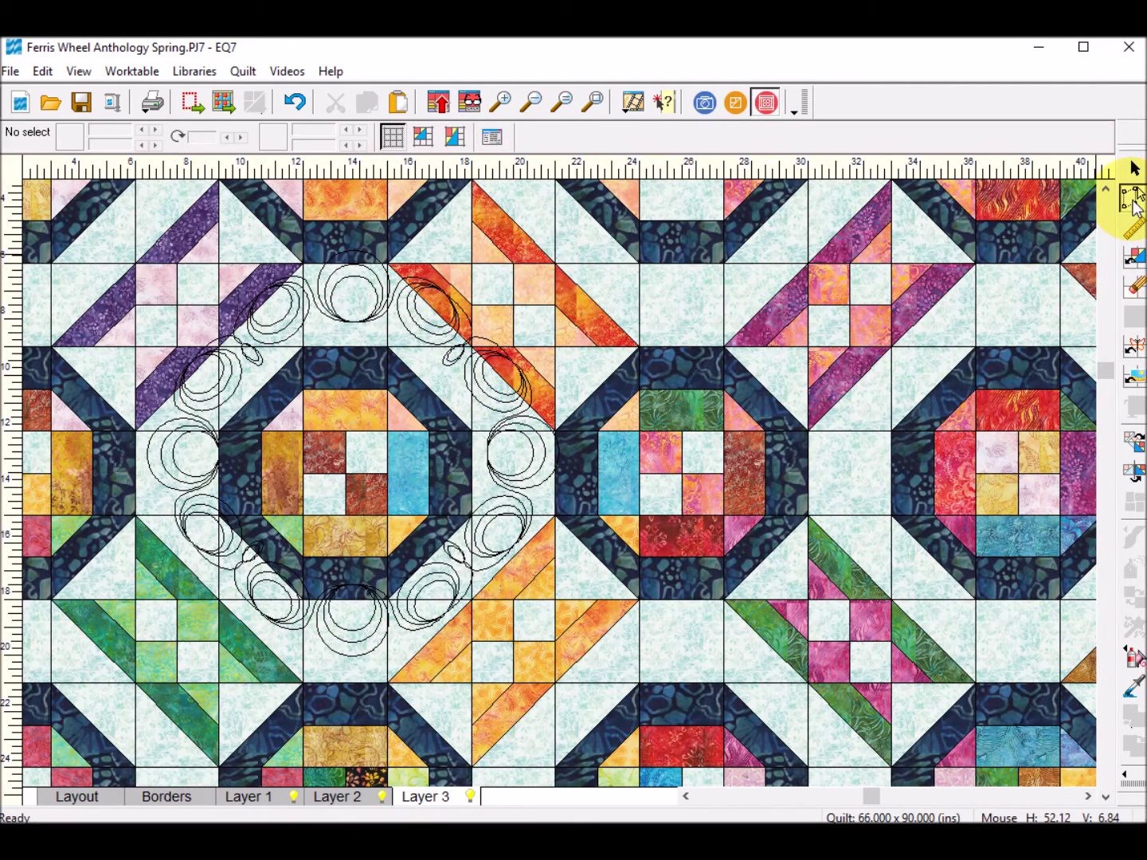
pyautogui.click(516, 478)
pyautogui.moveTo(518, 486); pyautogui.dragTo(509, 509)
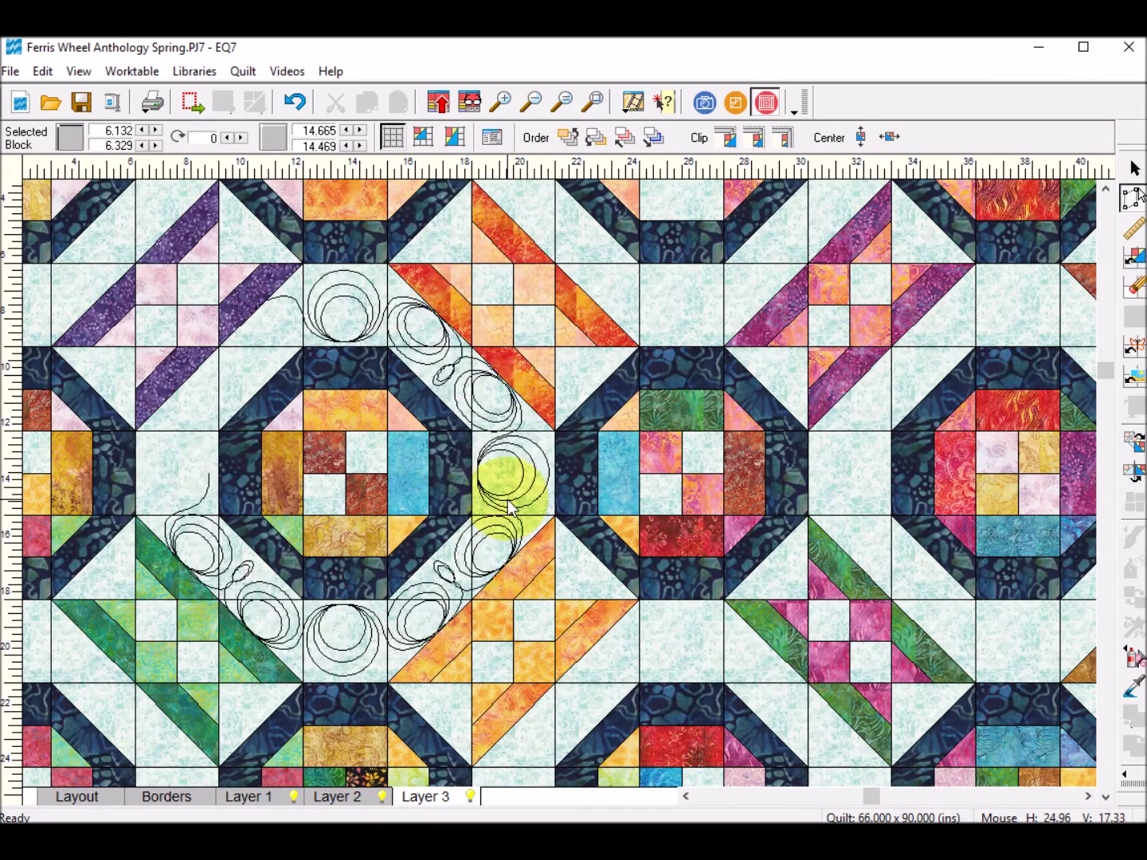
pyautogui.moveTo(507, 496); pyautogui.dragTo(510, 499)
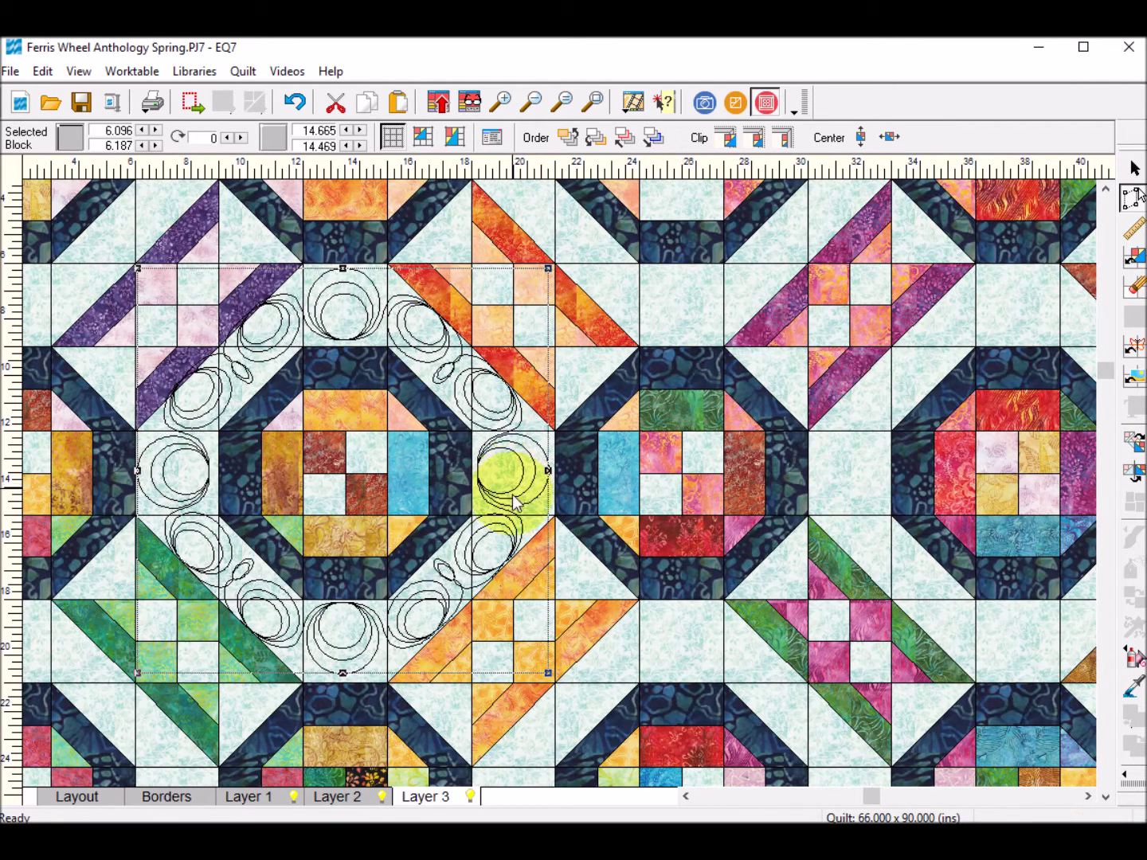
pyautogui.click(1131, 655)
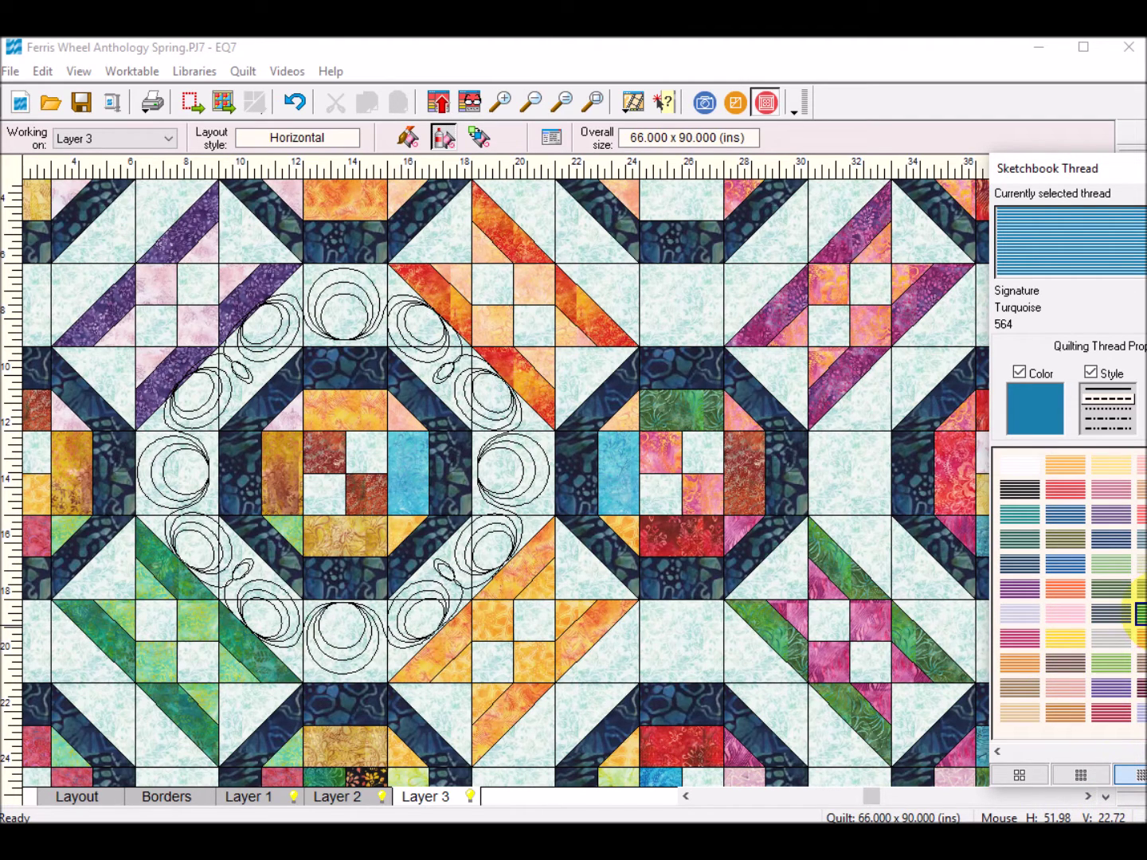
# Apply Signature Turquoise 564 thread to the wheel ring stencil around the octagon
pyautogui.click(523, 477)
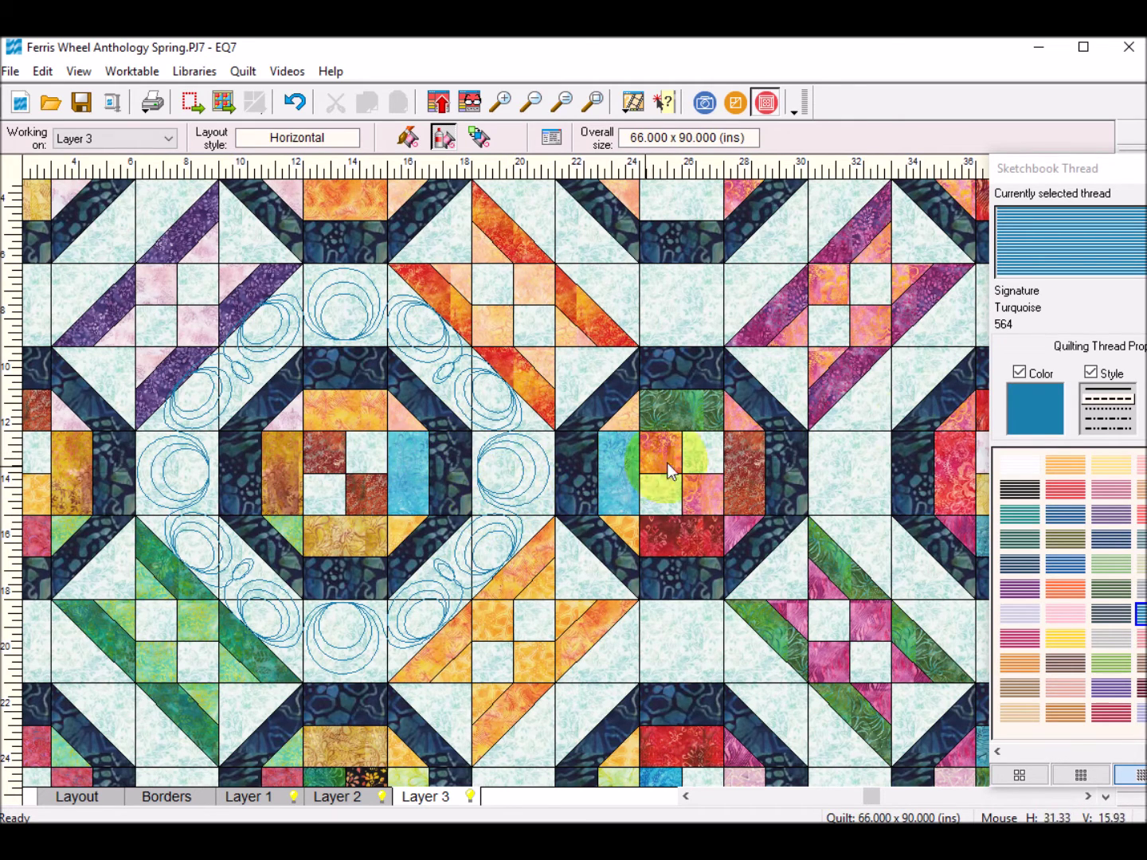
pyautogui.click(1100, 409)
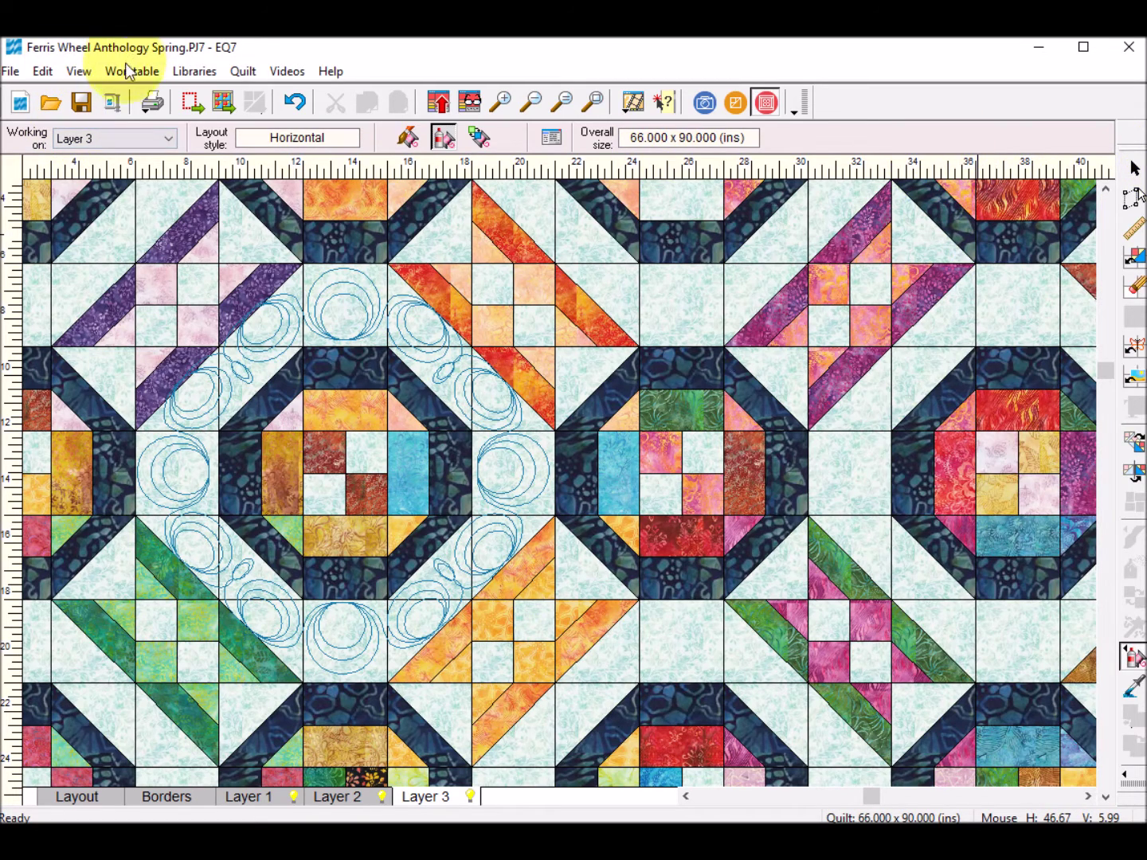
# From the Sketchbook, open quilt 18 of 18 for editing, saving the current quilt first
pyautogui.click(83, 72)
pyautogui.click(111, 96)
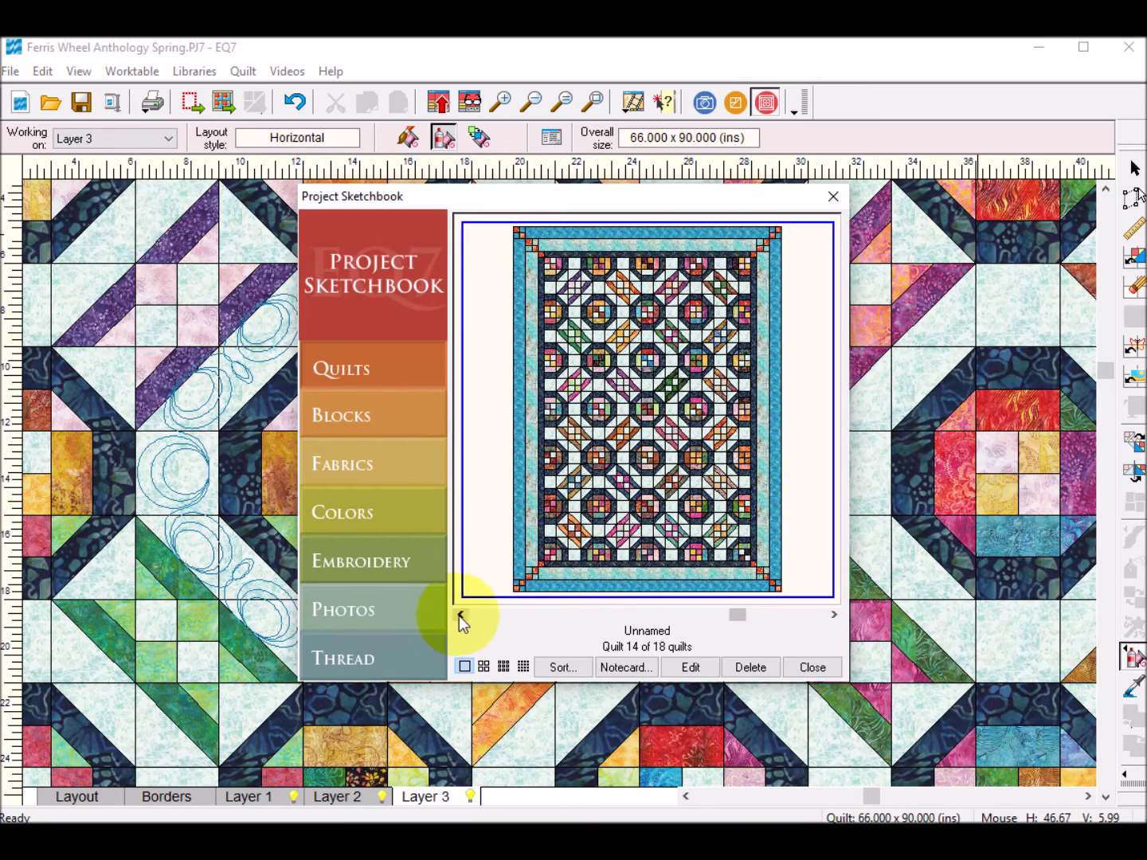
pyautogui.click(461, 614)
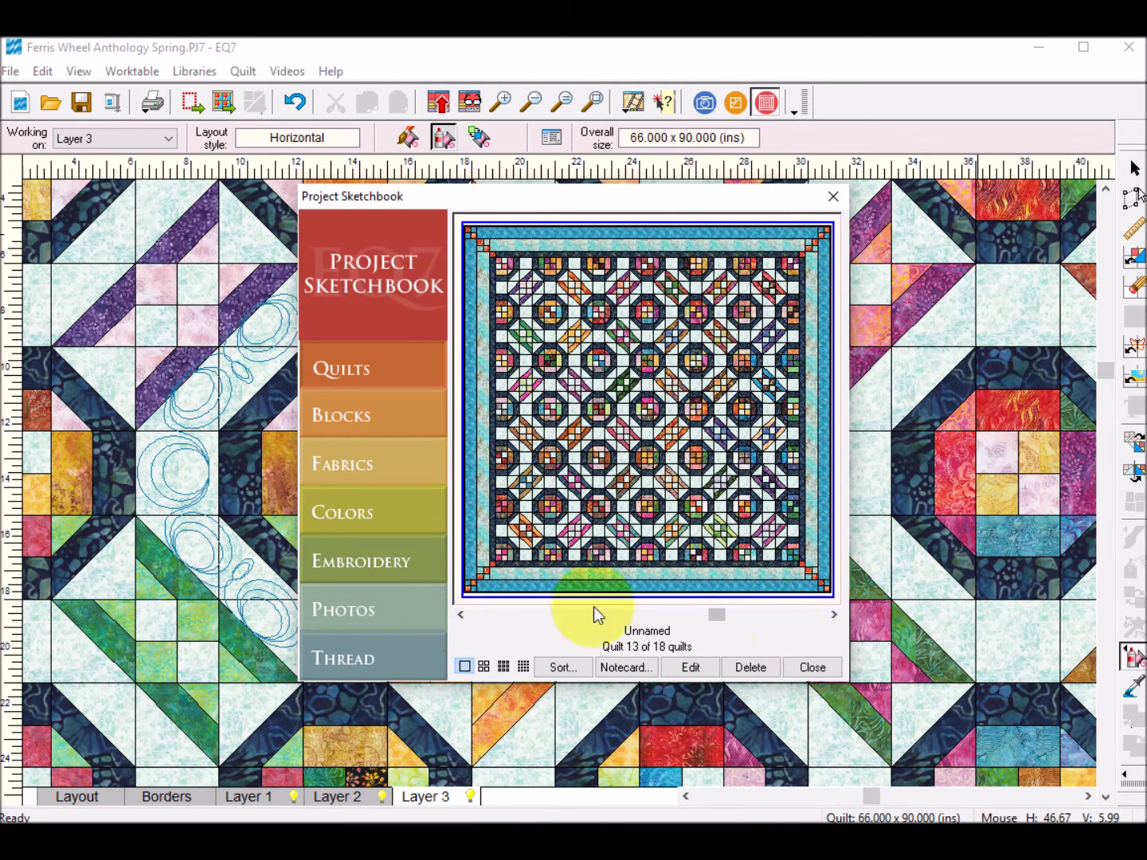
pyautogui.click(727, 615)
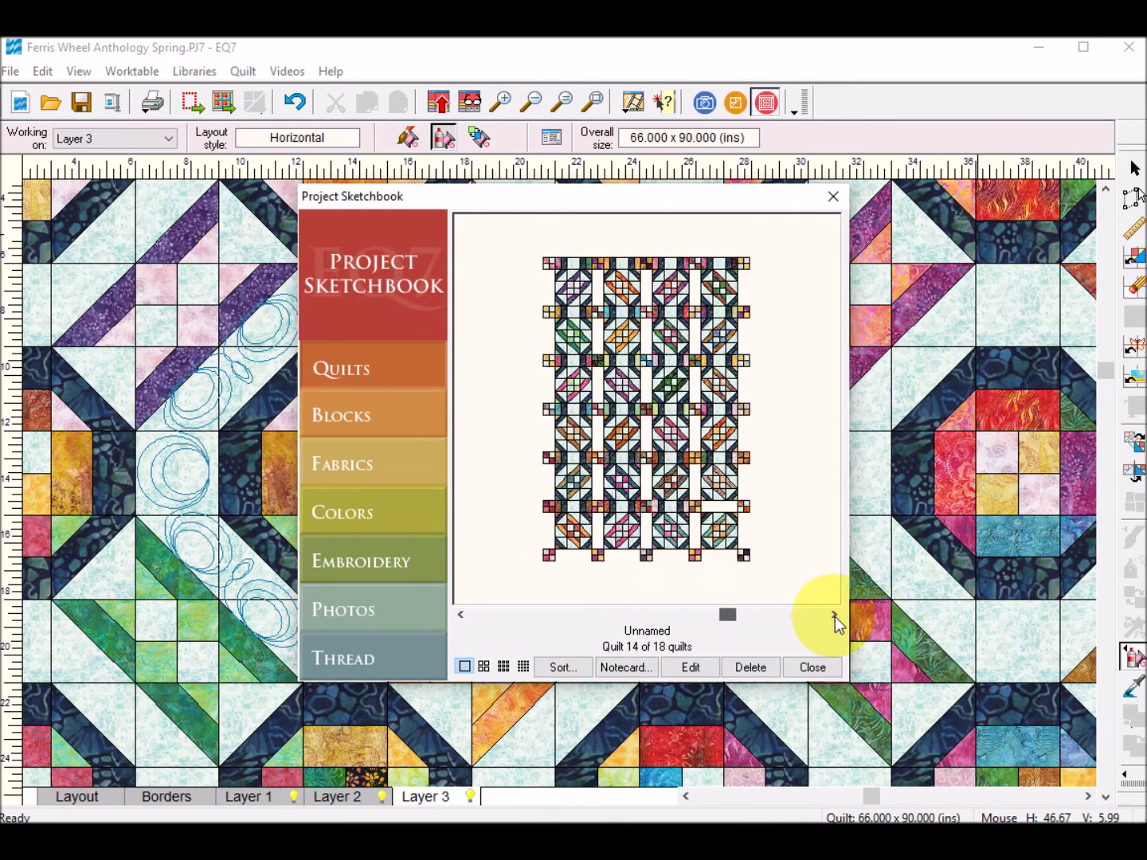
pyautogui.click(834, 614)
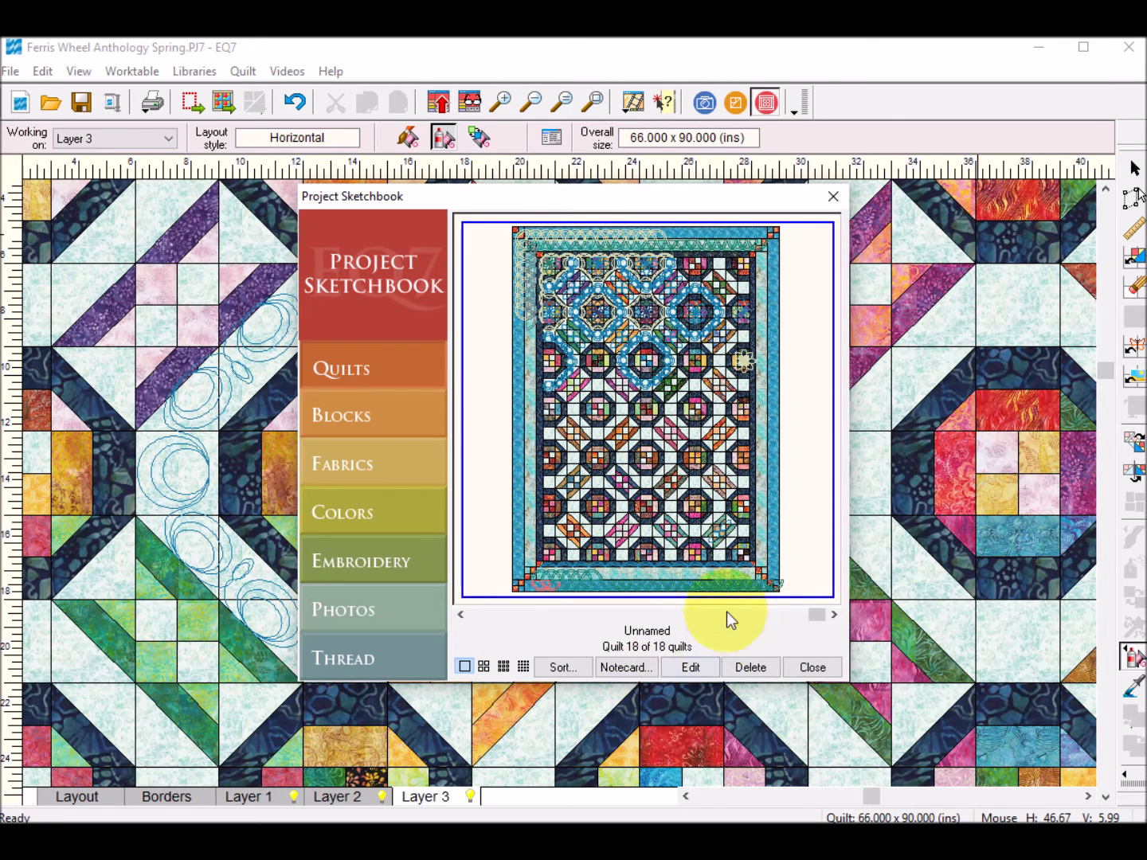
pyautogui.click(692, 668)
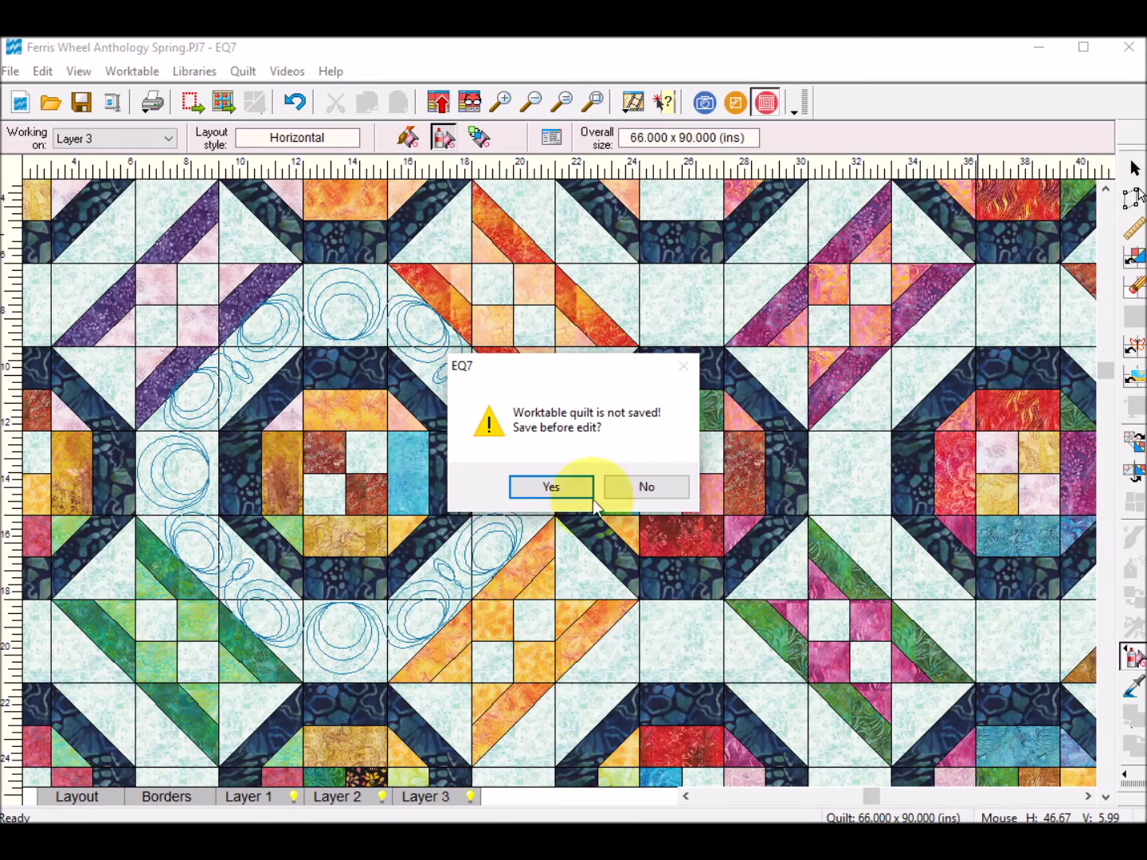
pyautogui.click(553, 483)
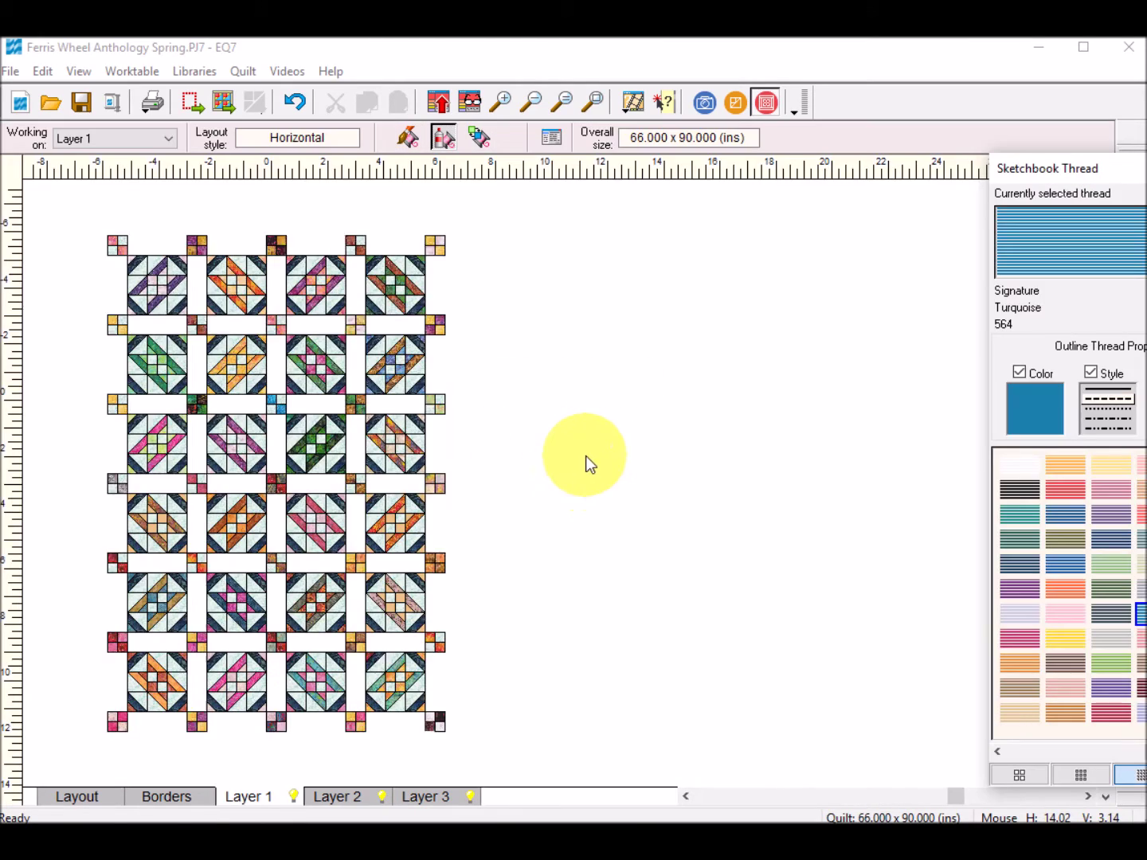
# Zoom into the quilt's top-left corner, then move aside and close the Sketchbook Thread palette
pyautogui.click(502, 103)
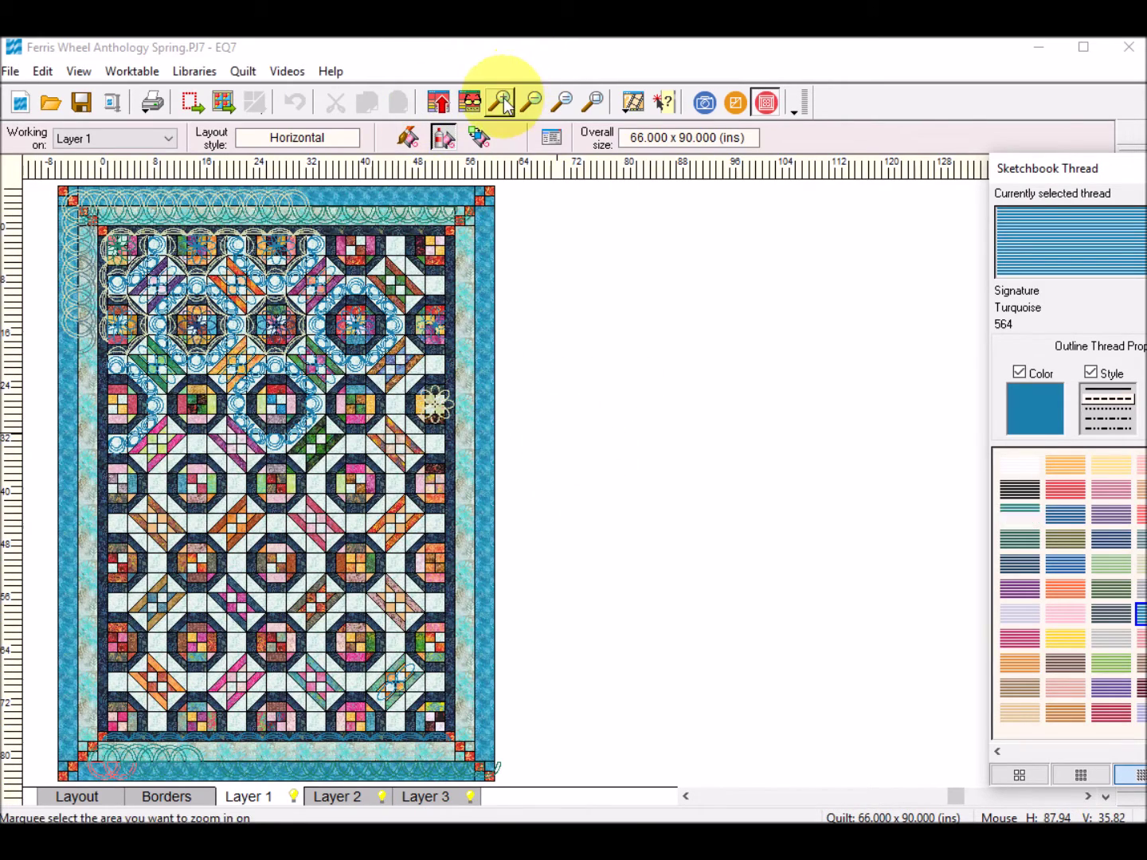
pyautogui.moveTo(44, 181); pyautogui.dragTo(328, 397)
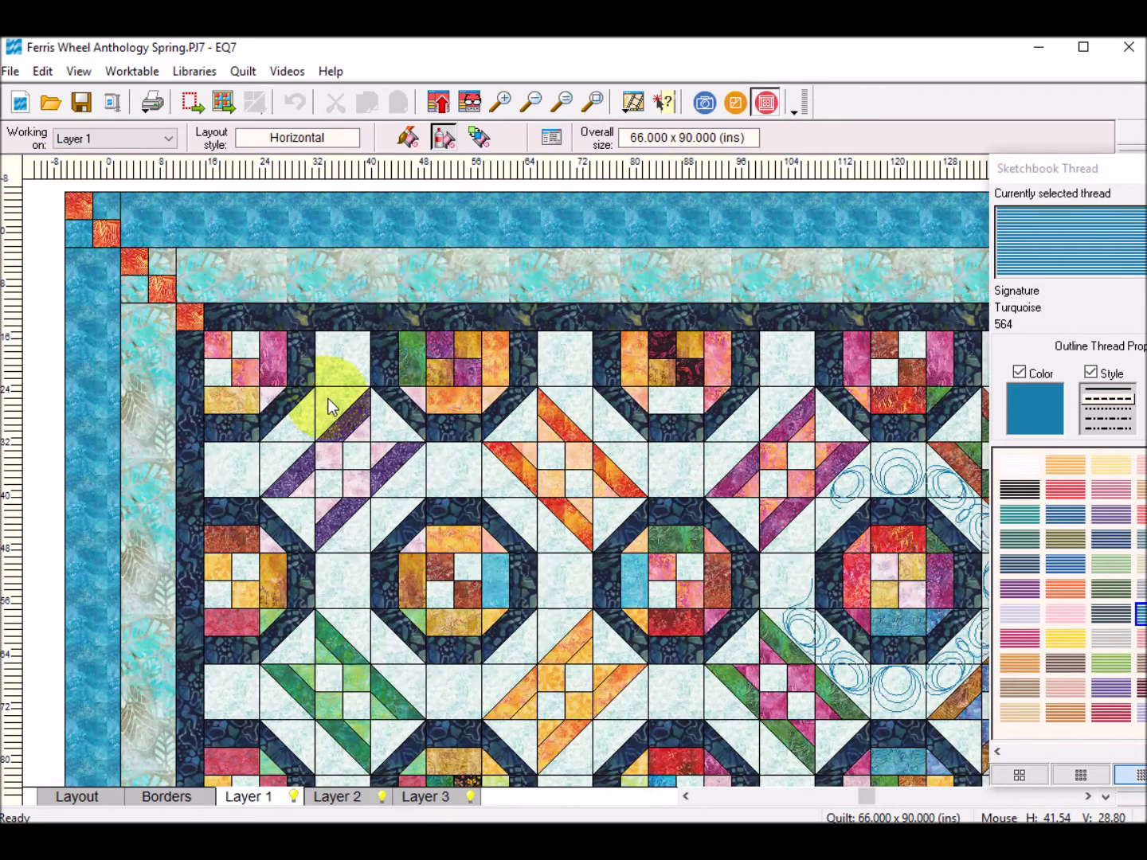
pyautogui.click(1085, 169)
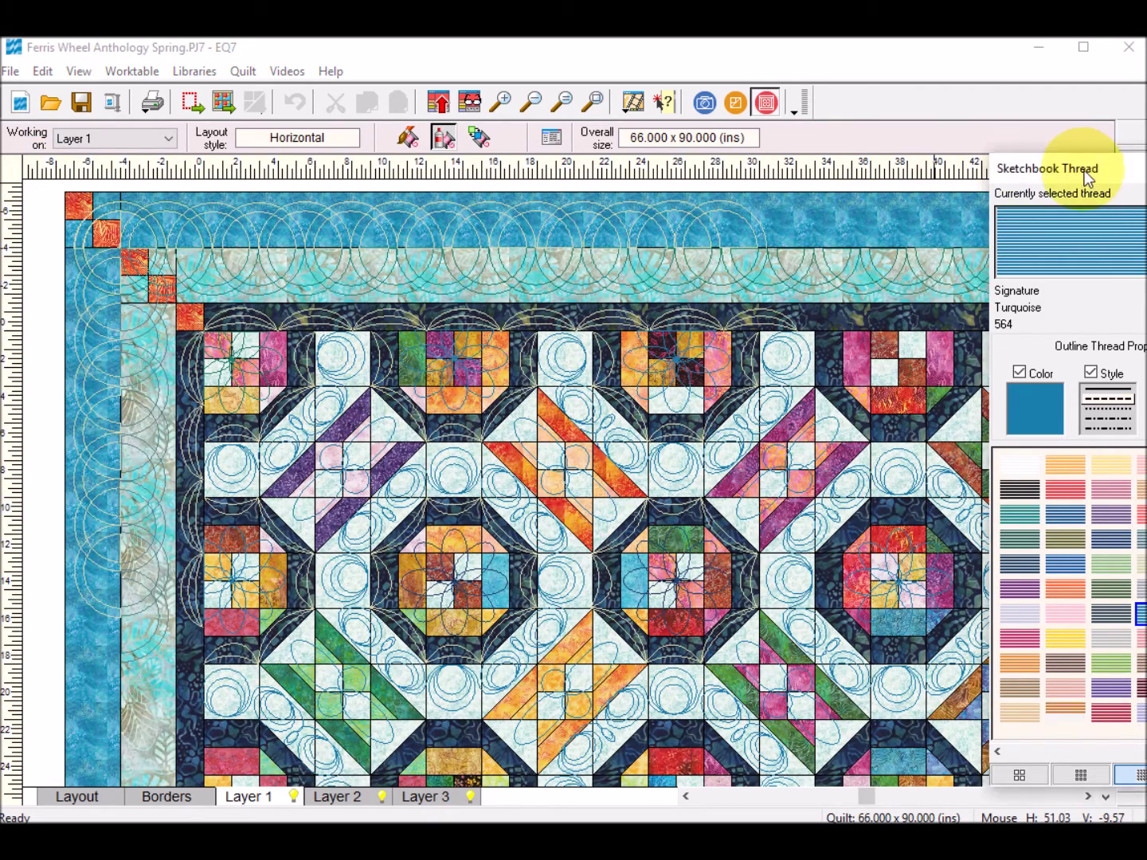
pyautogui.moveTo(1085, 170); pyautogui.dragTo(1145, 147)
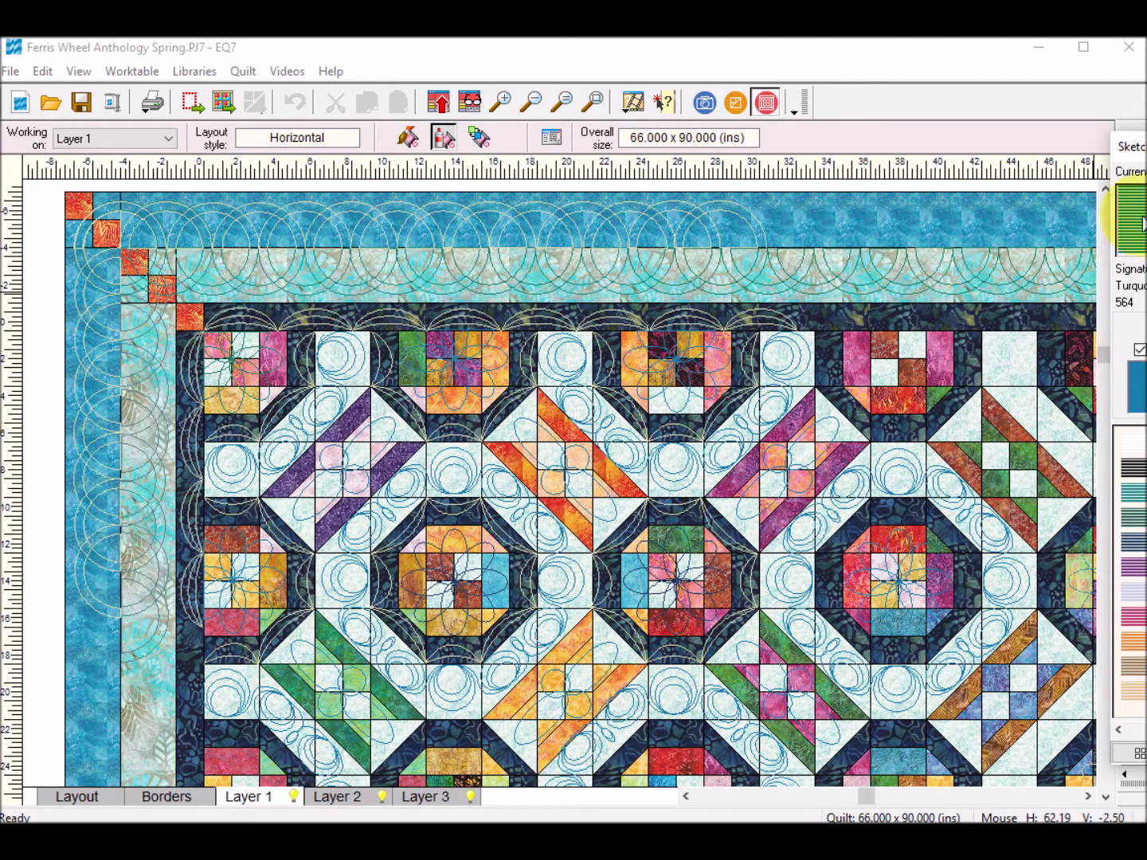
pyautogui.moveTo(1098, 160)
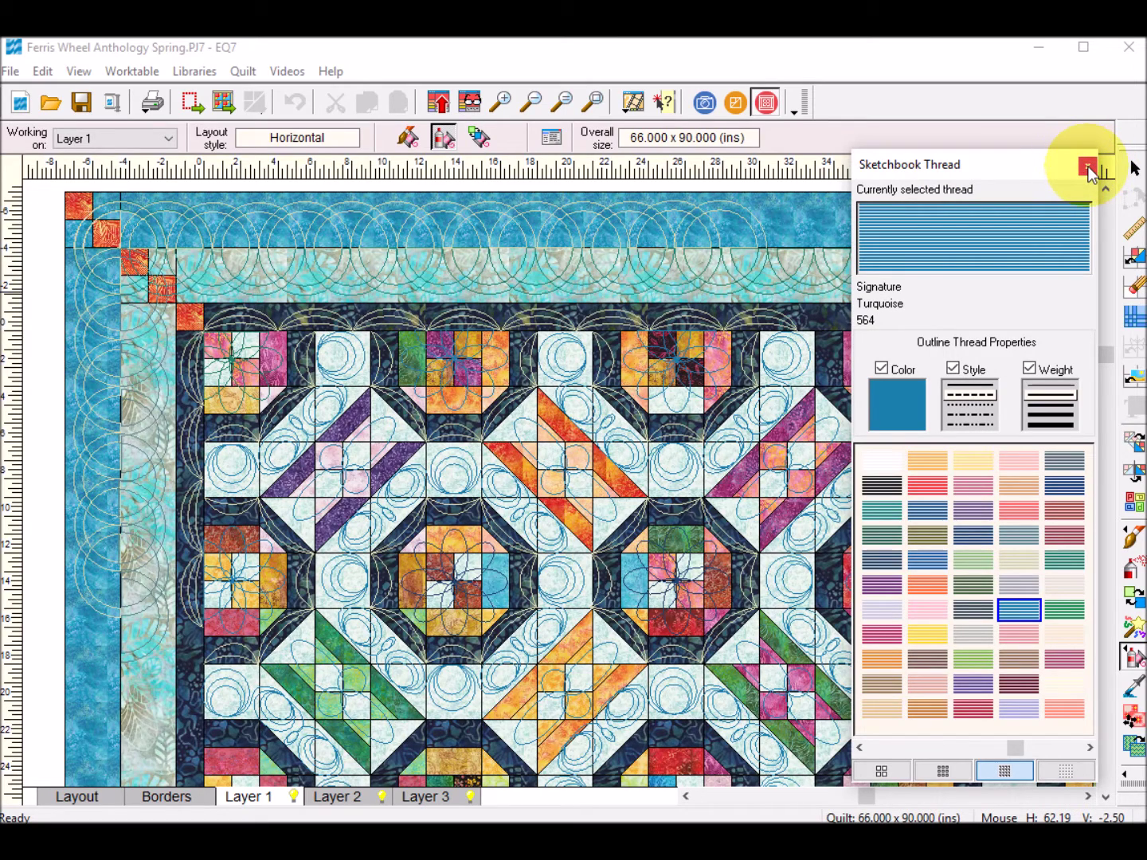
pyautogui.click(1089, 168)
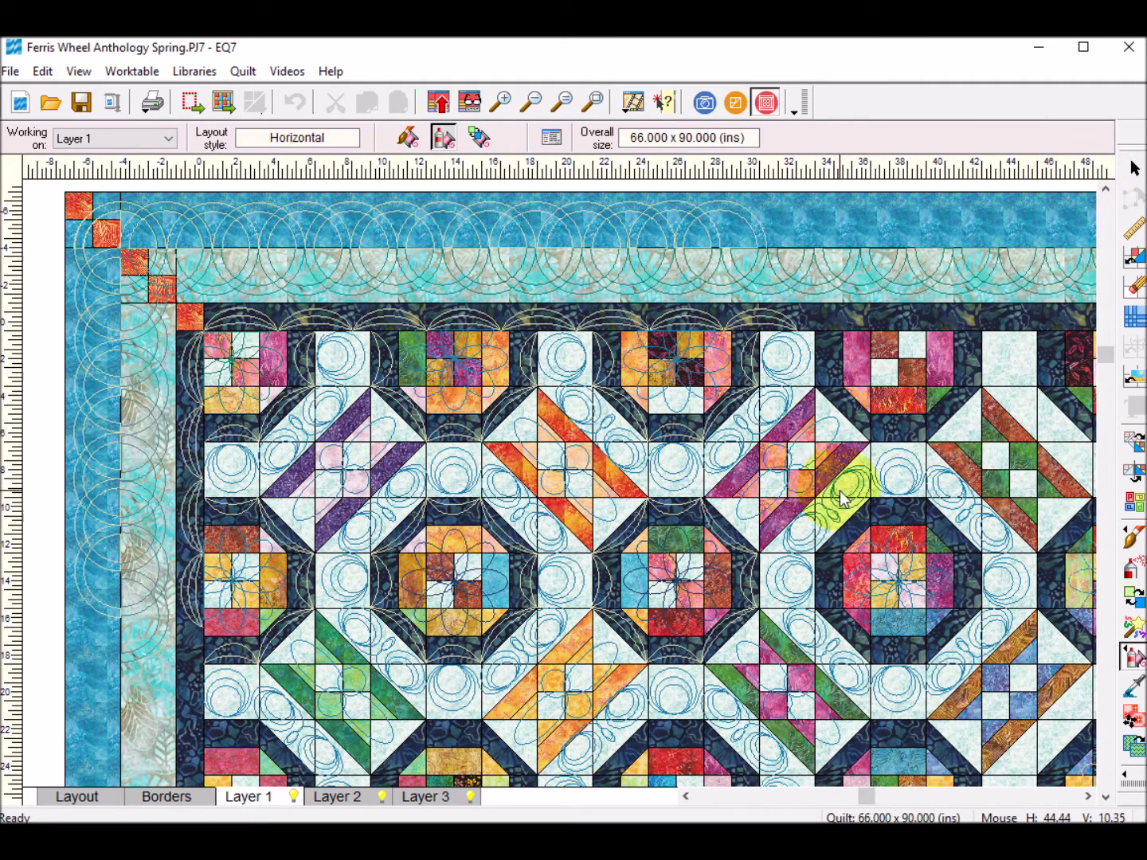